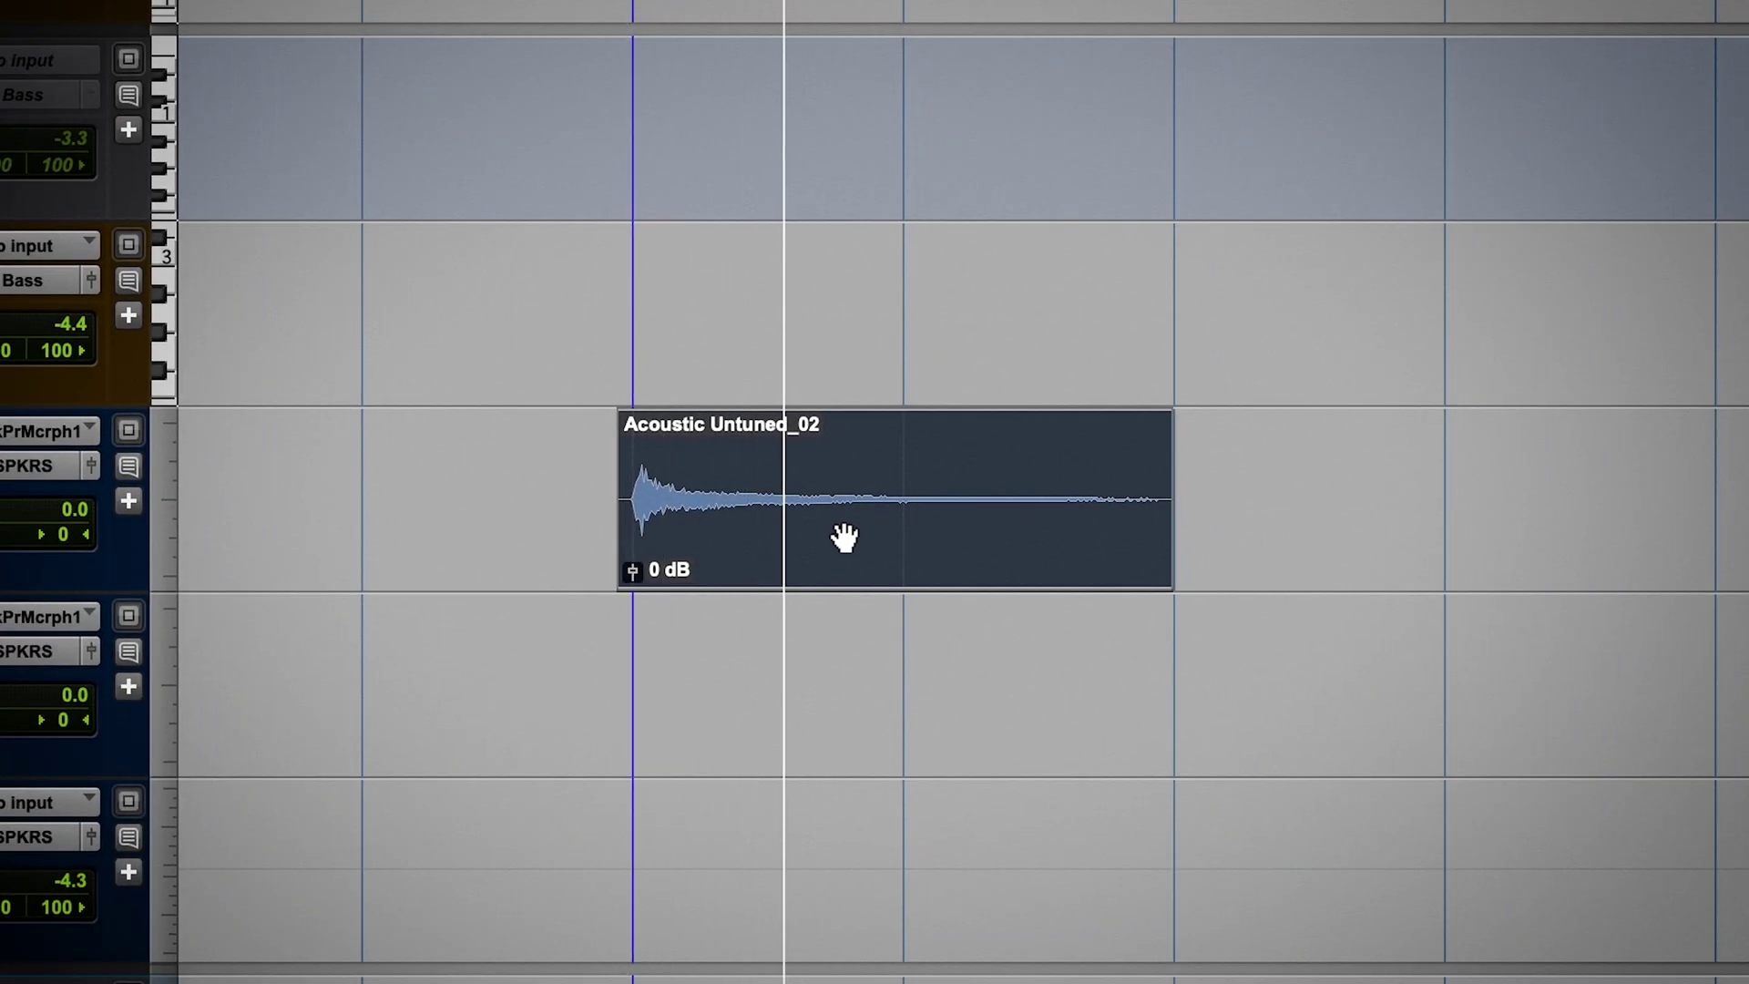
Step: Stop playback, transfer the Acoustic Untuned audio into Melodyne and redetect it as Polyphonic Sustain
key("space")
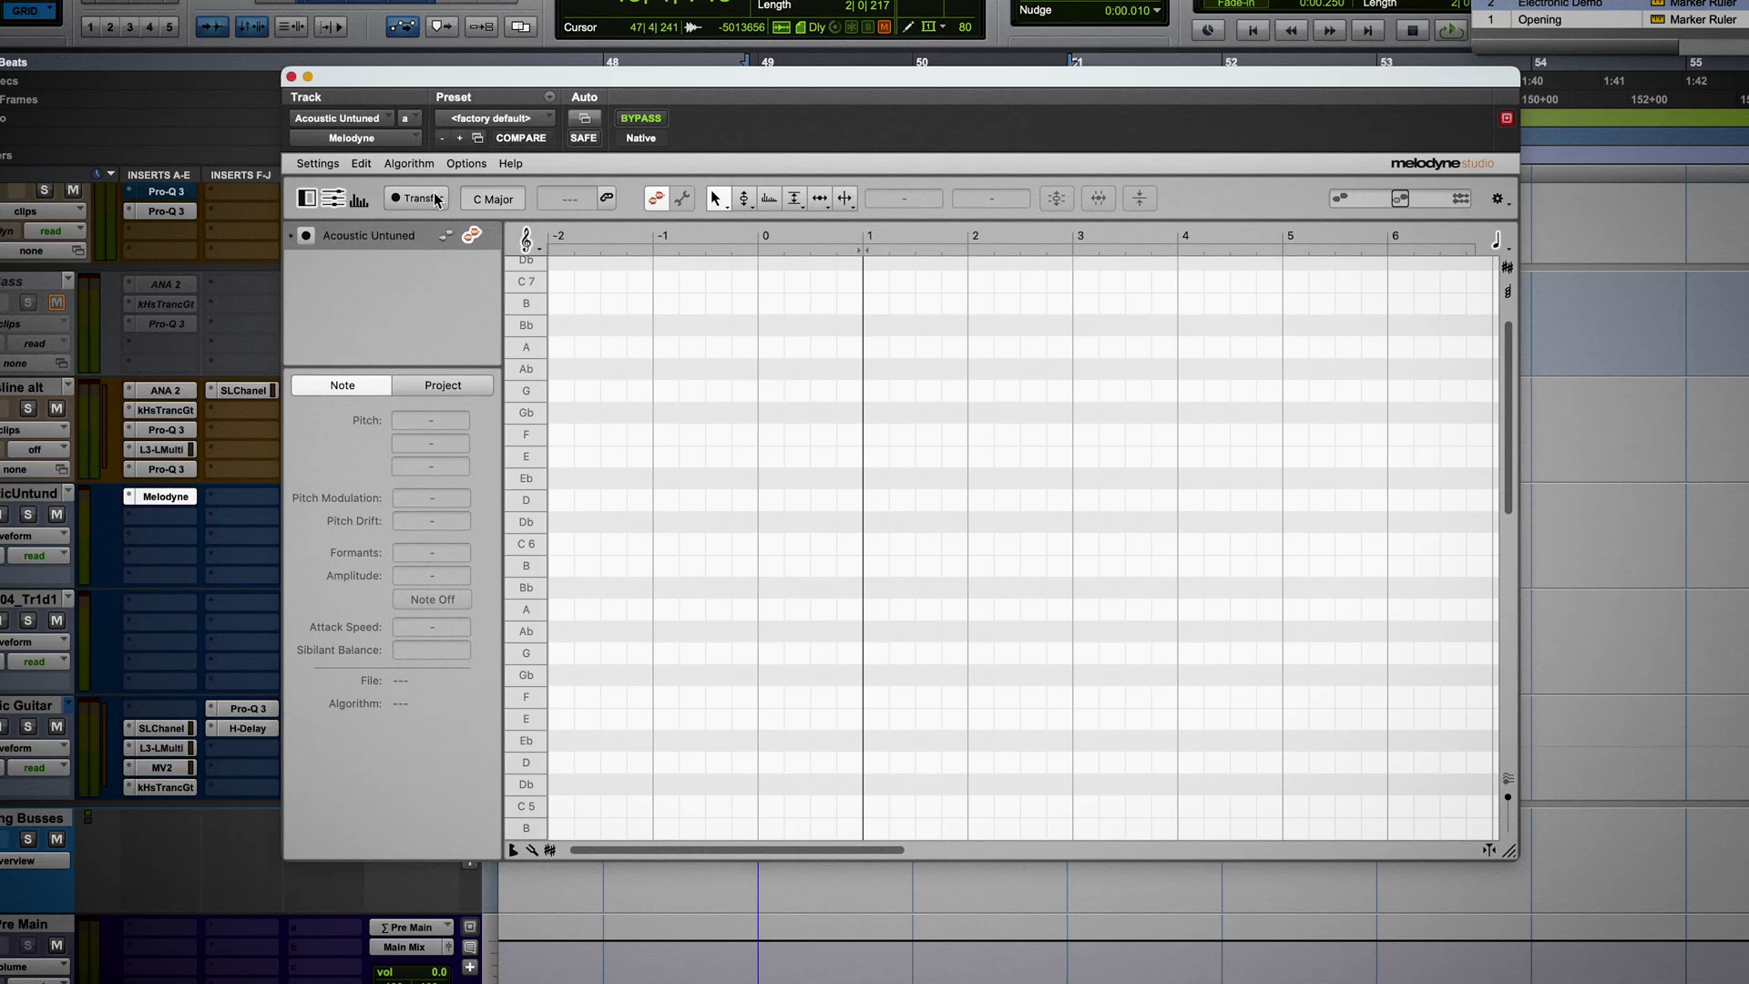
left_click(428, 198)
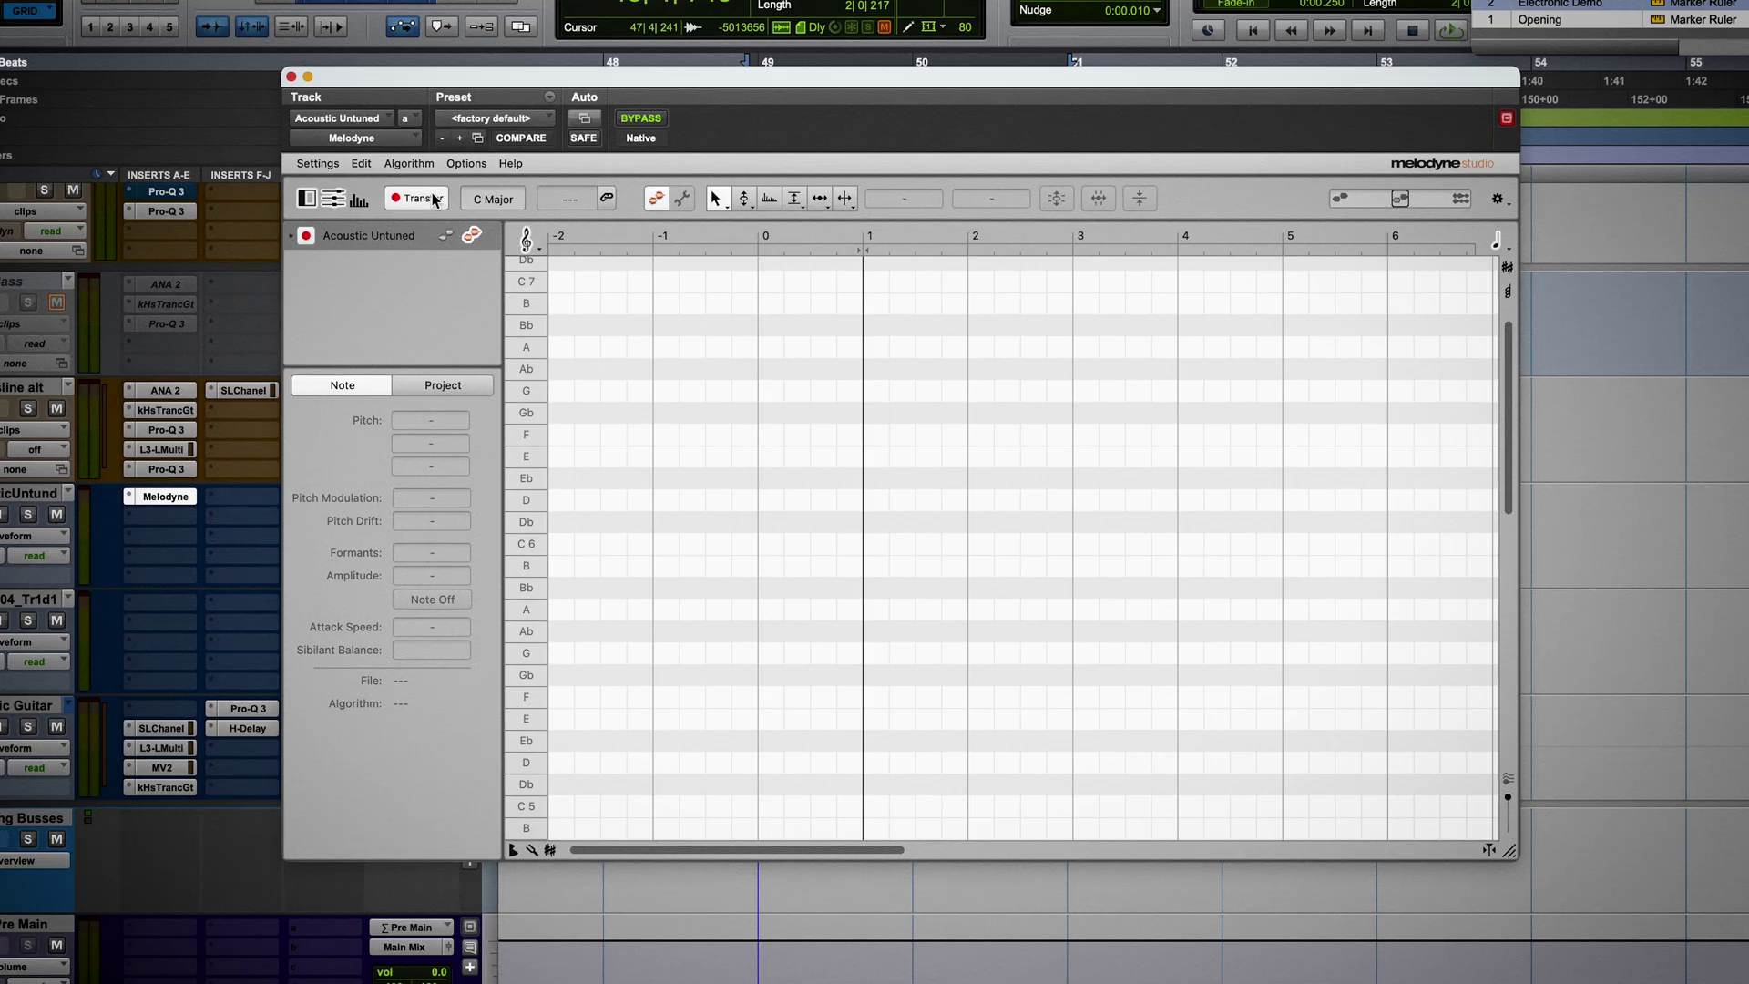
left_click(409, 163)
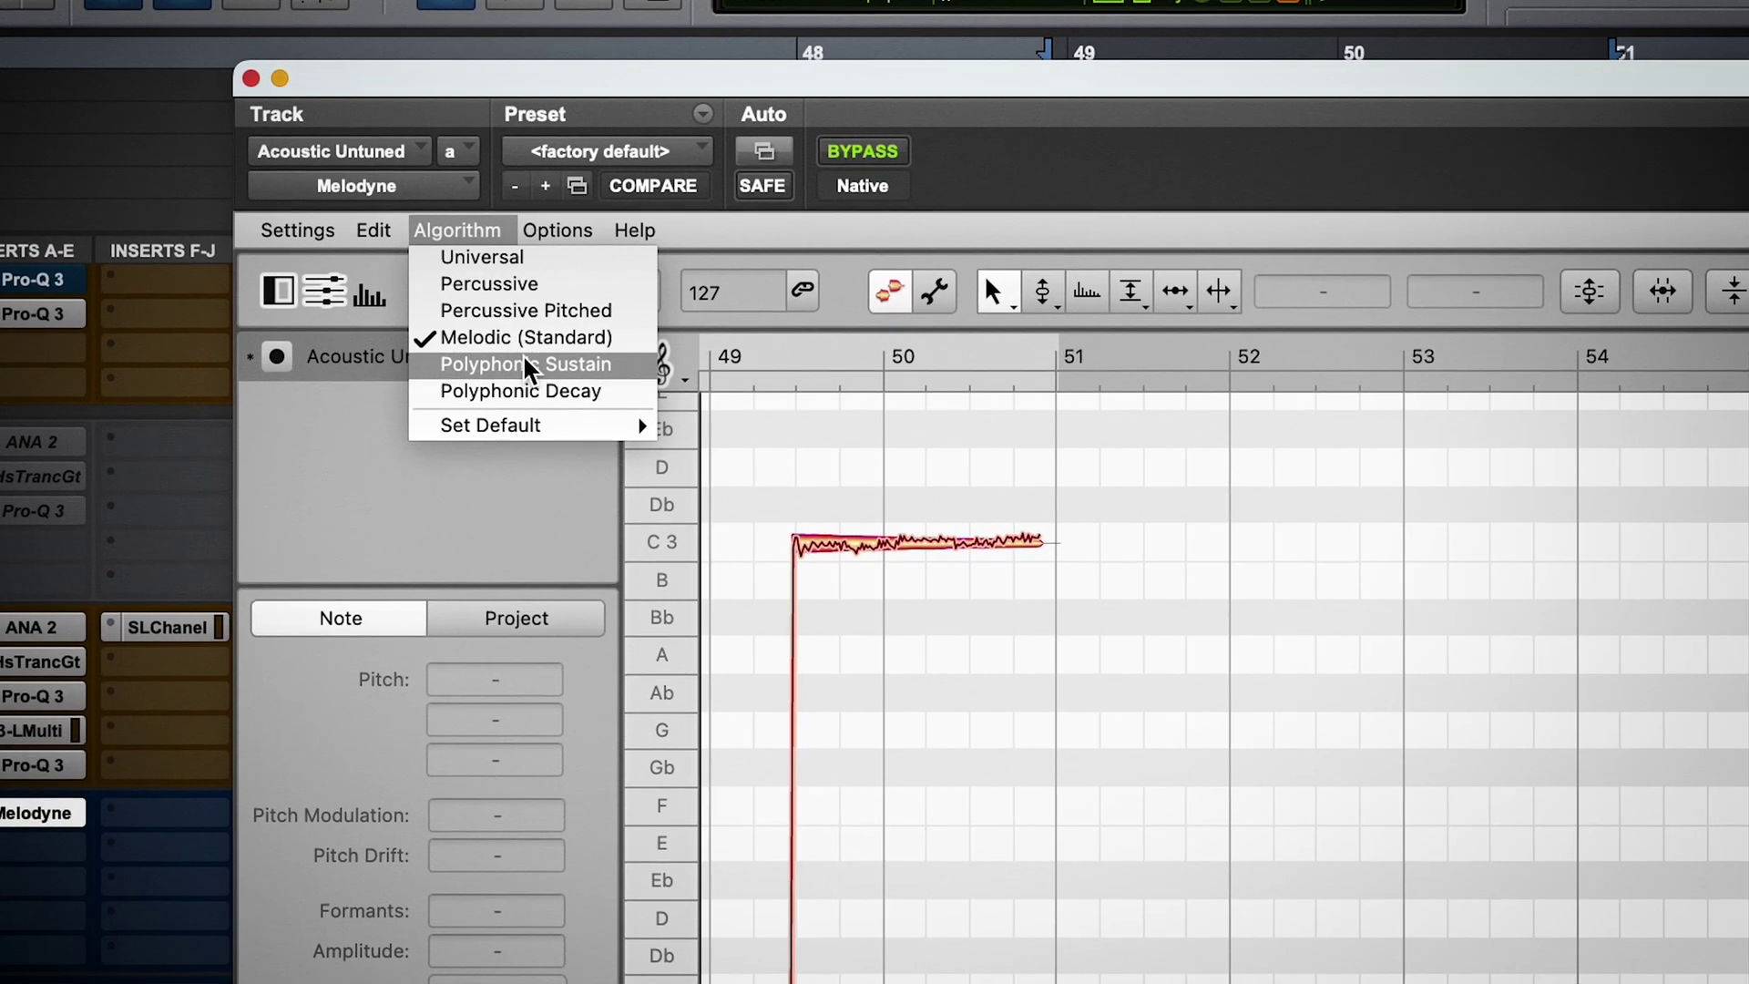
left_click(449, 243)
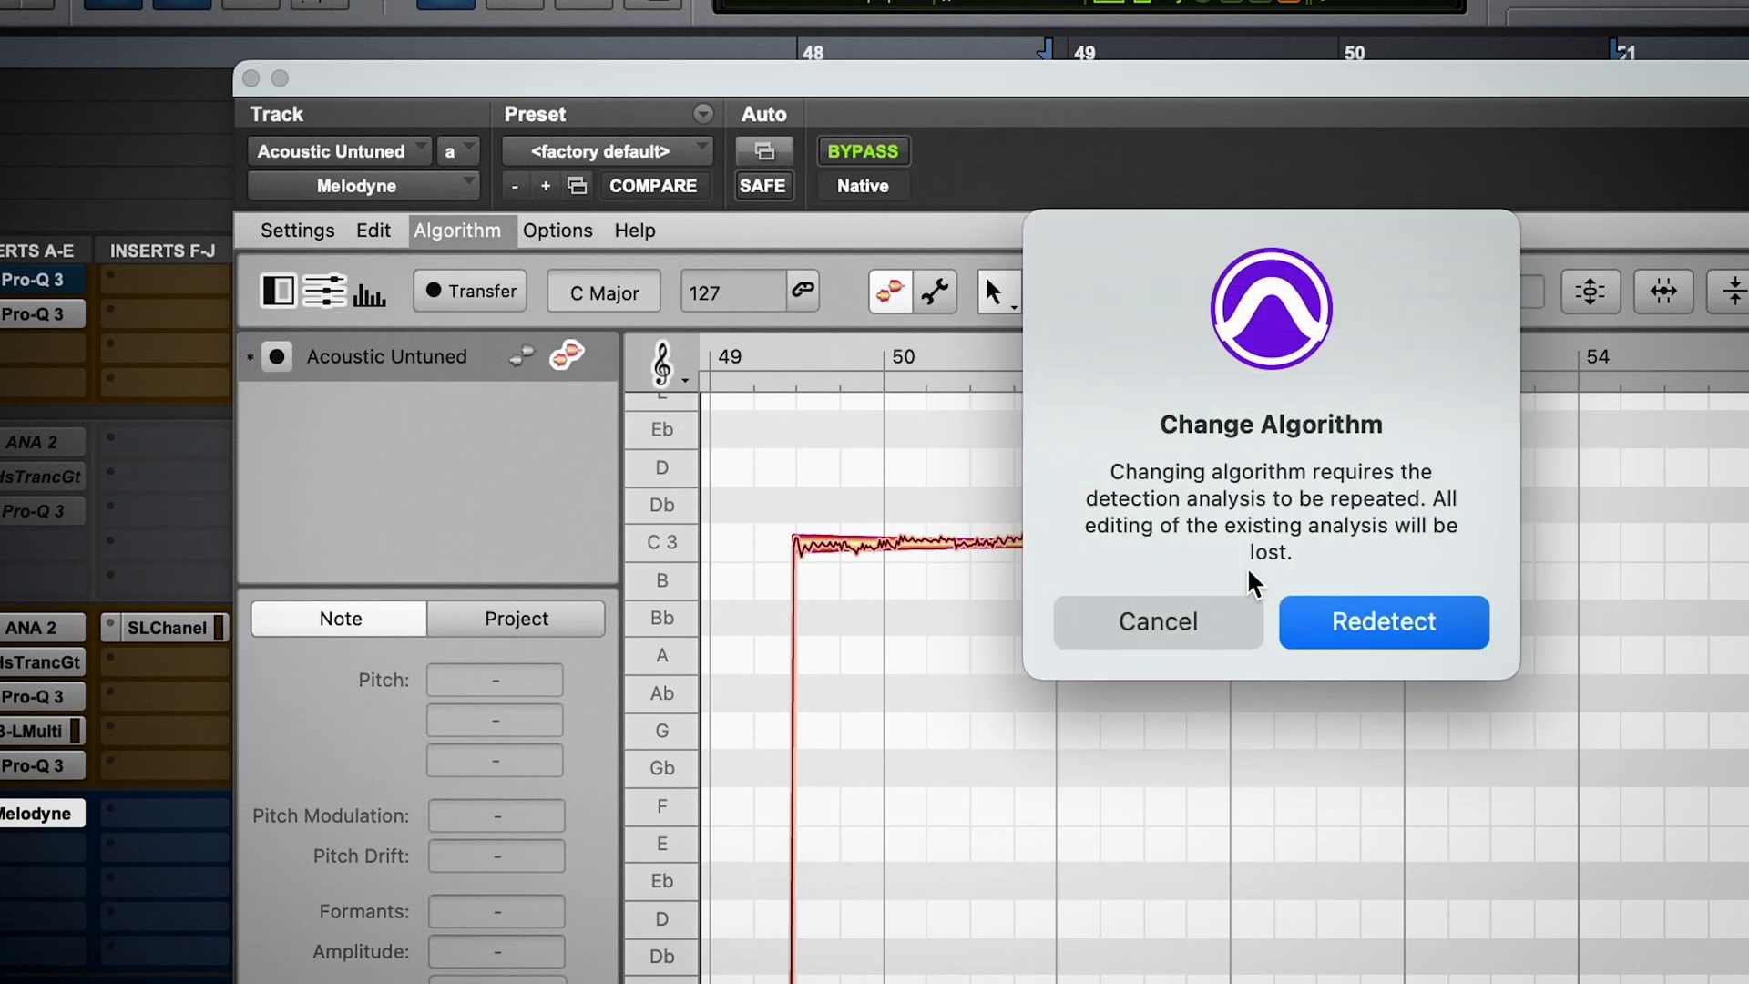
left_click(1436, 637)
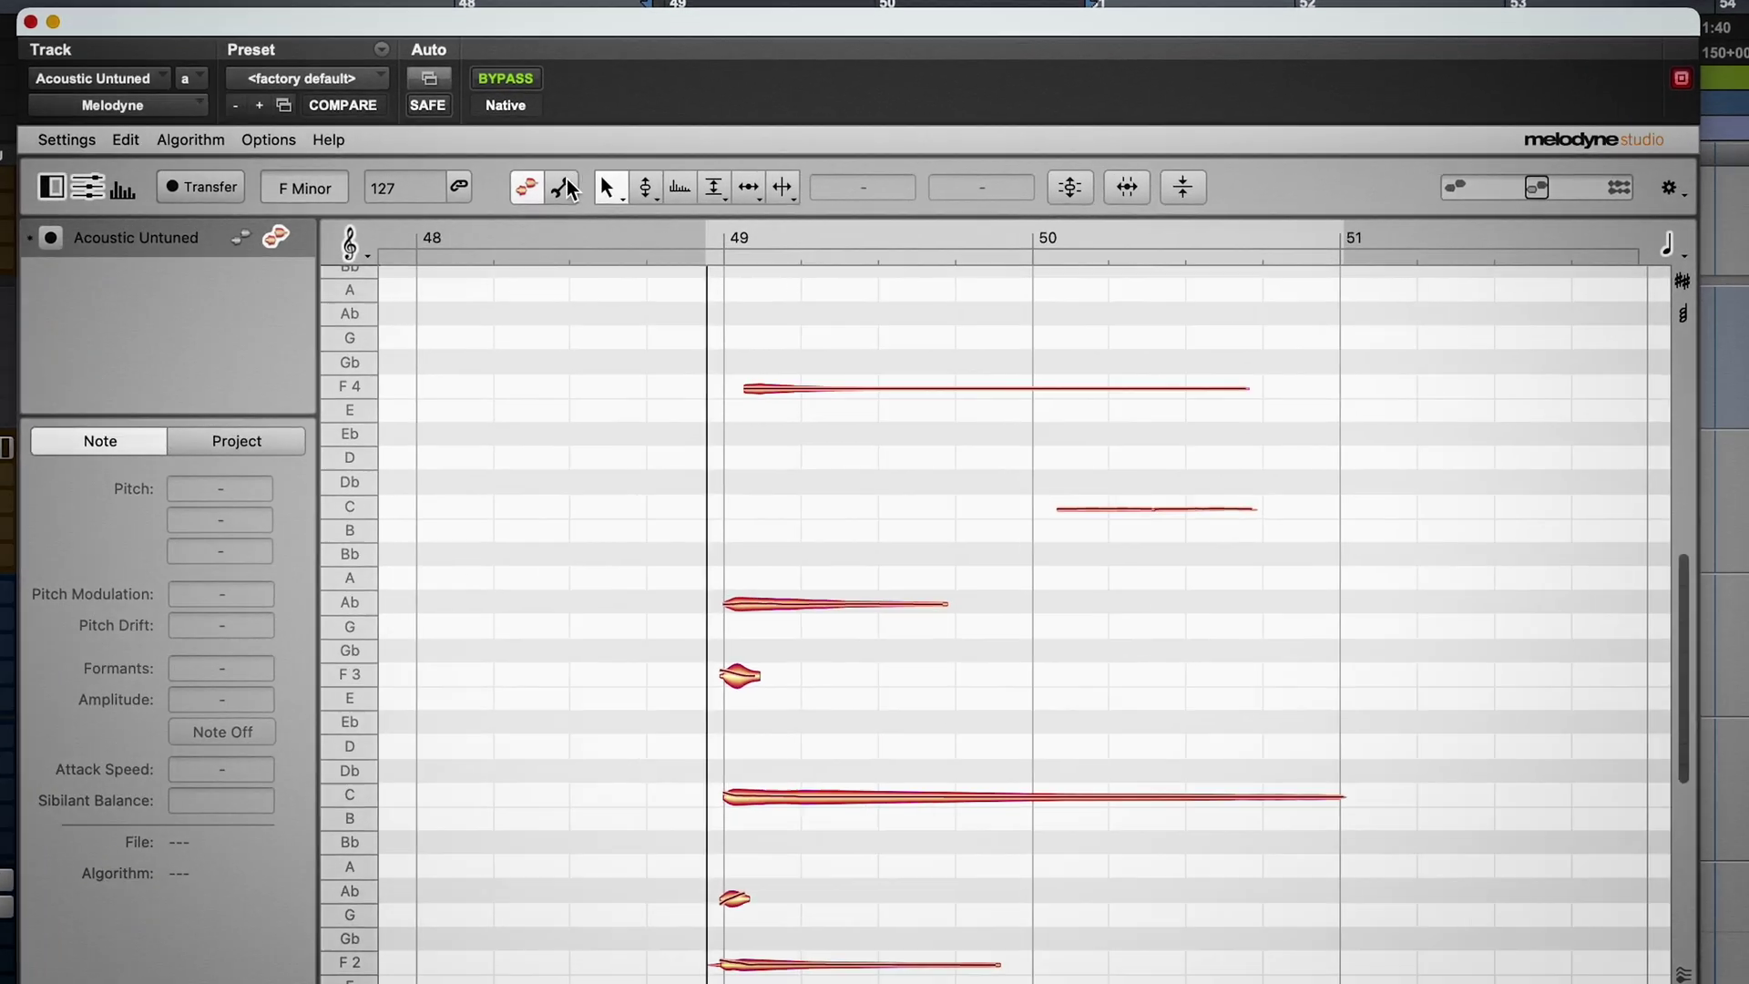
Step: Raise the Note Assignment threshold so the faint Ab and C notes become active chord notes
left_click(649, 195)
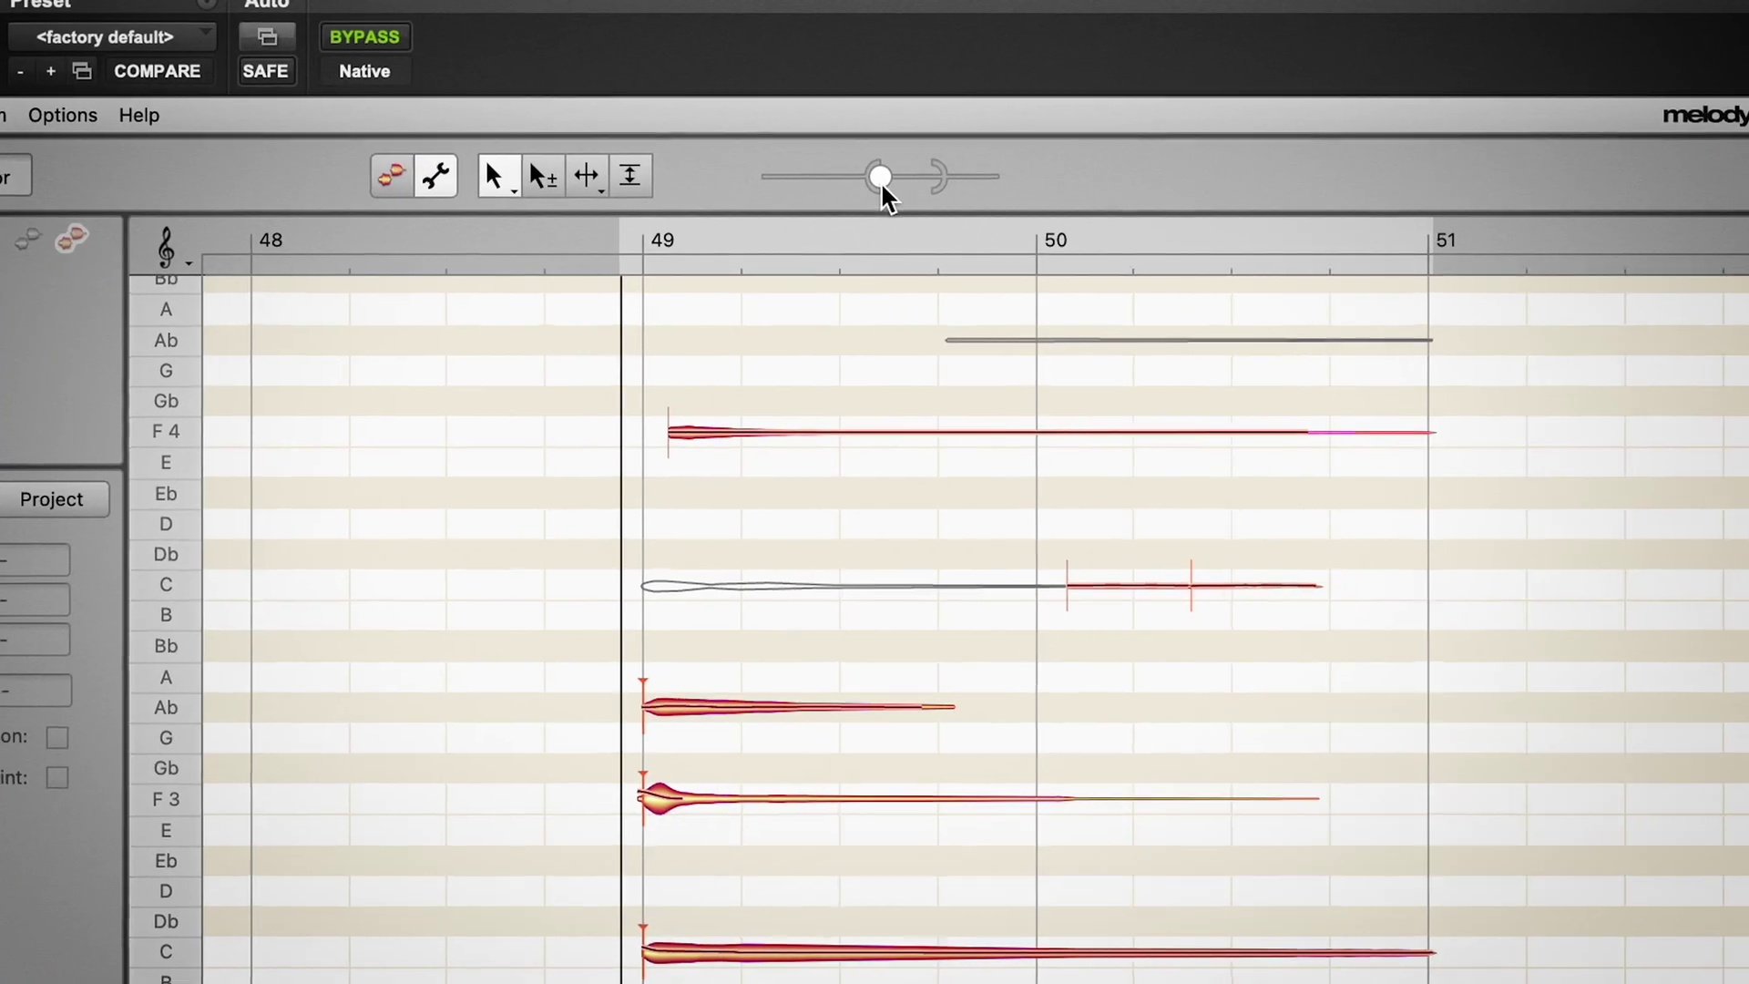
left_click_drag(881, 187, 944, 189)
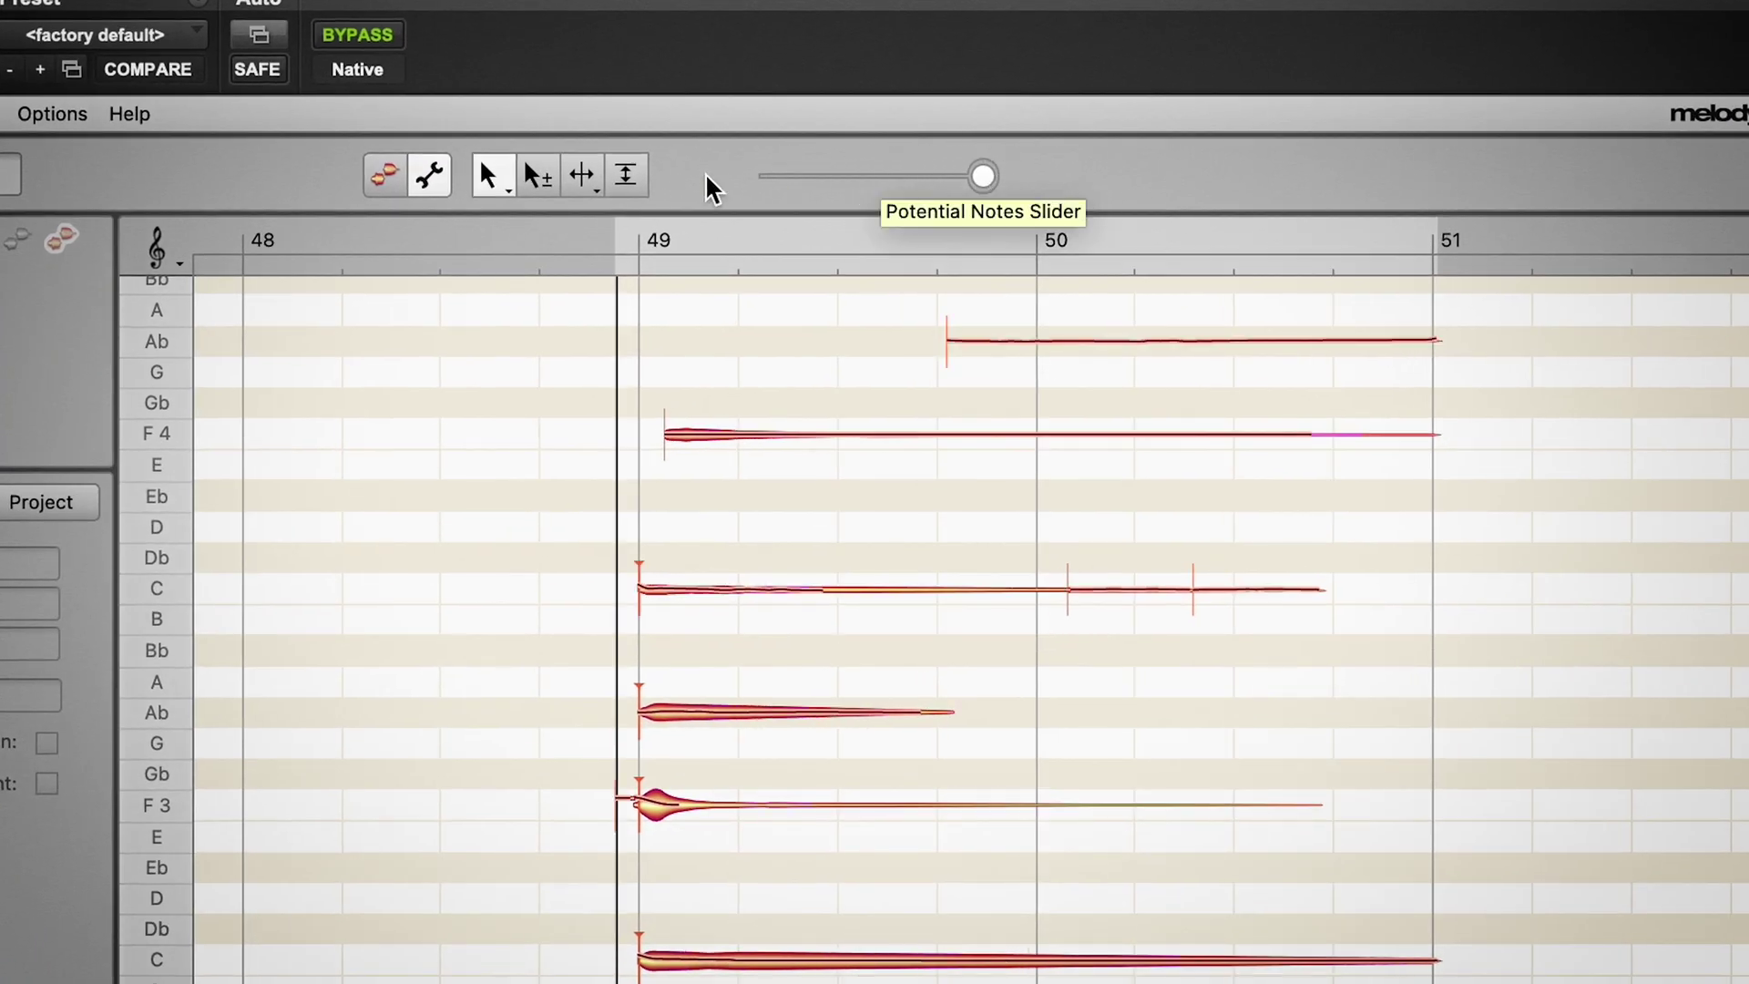
left_click(385, 175)
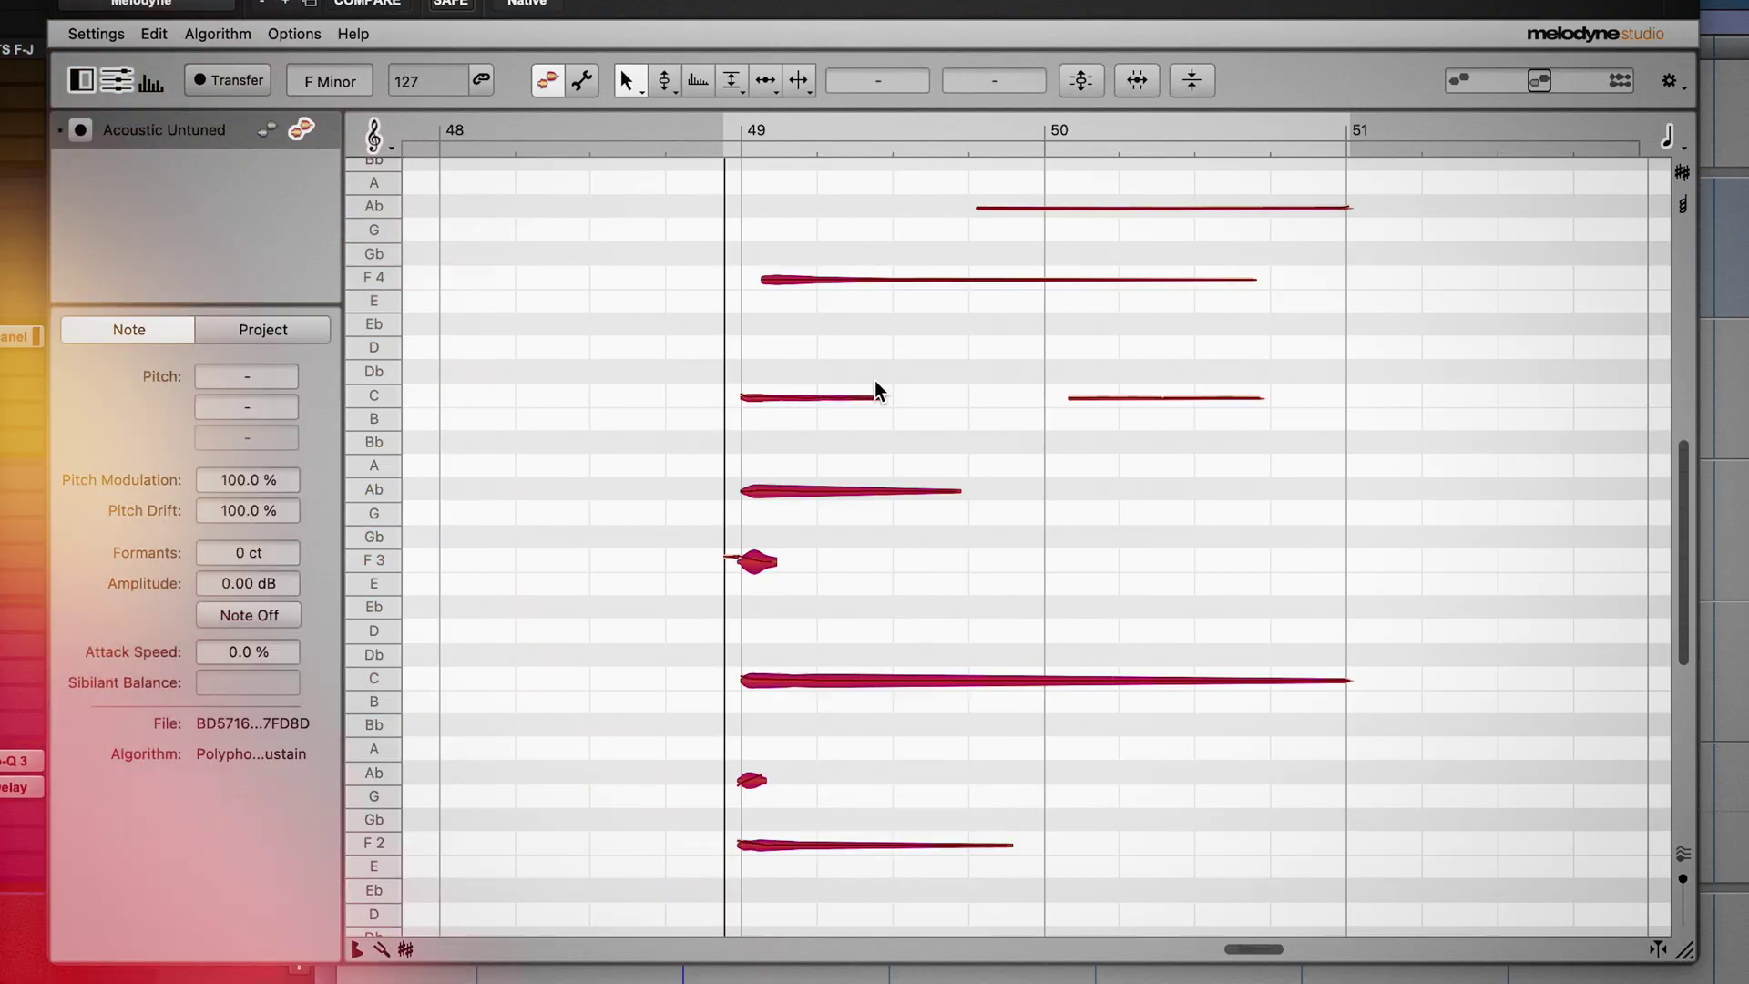
Step: Switch to the Pitch Tool, deselect all notes and play back the detected chords
right_click(895, 440)
mouse_move(920, 433)
left_click(908, 381)
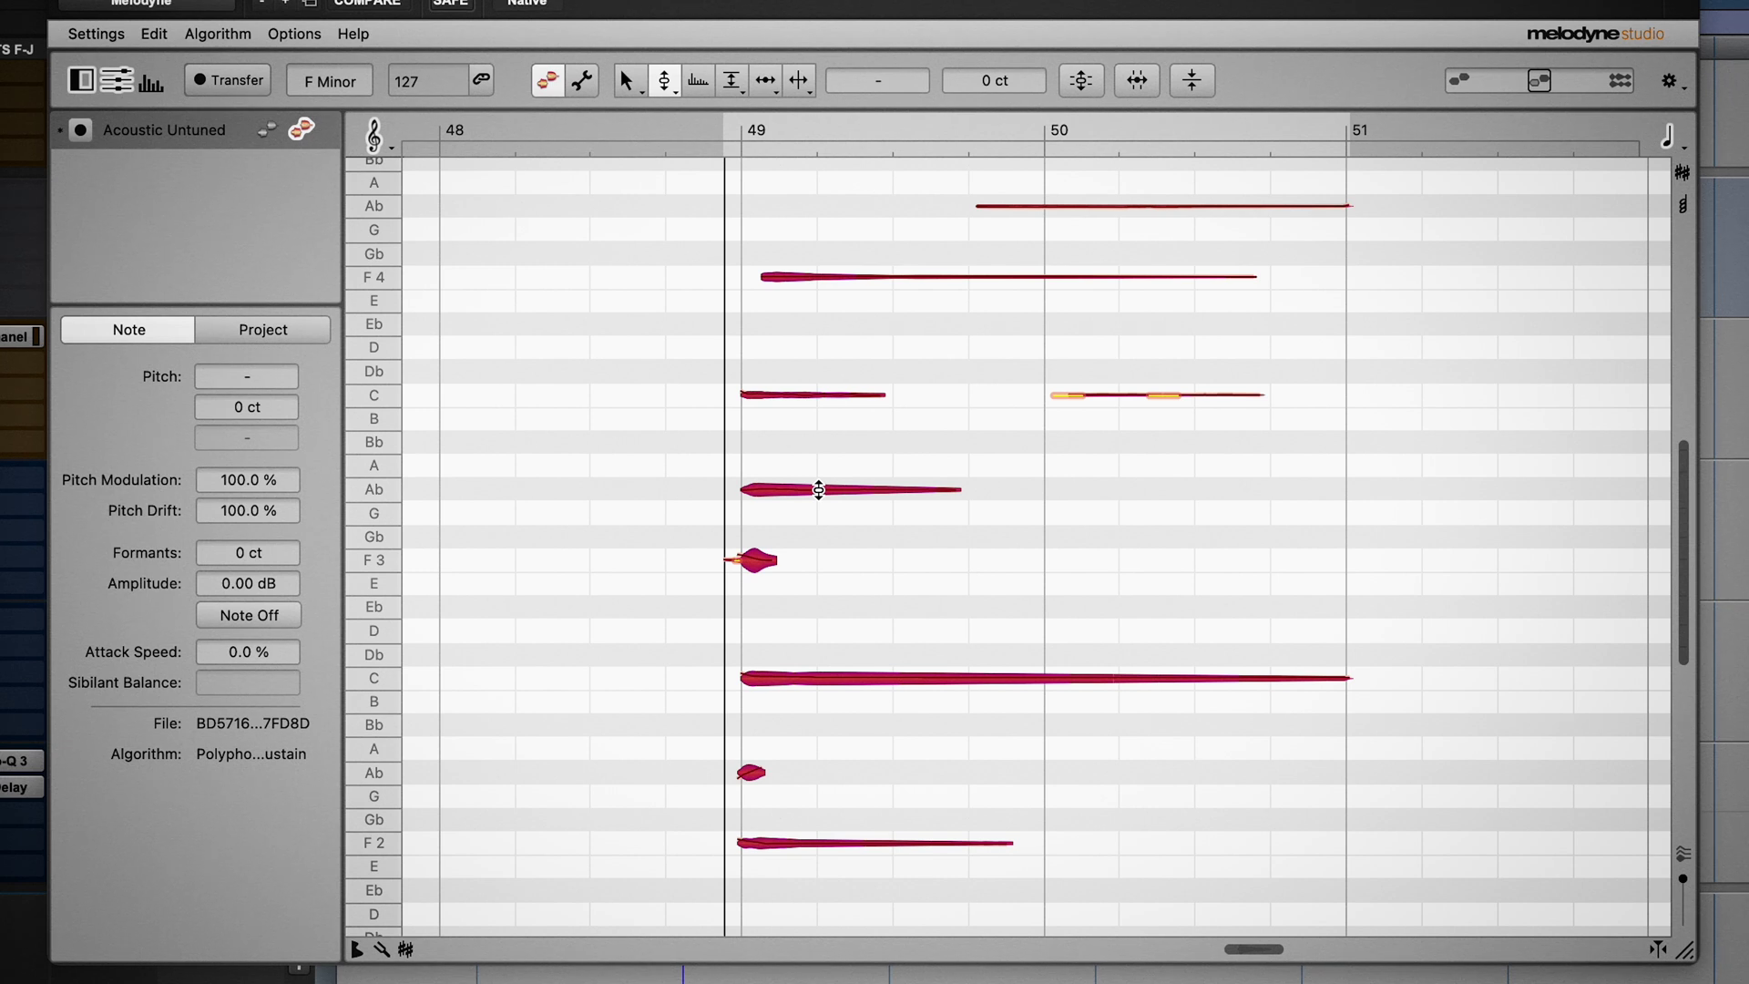
left_click(819, 490)
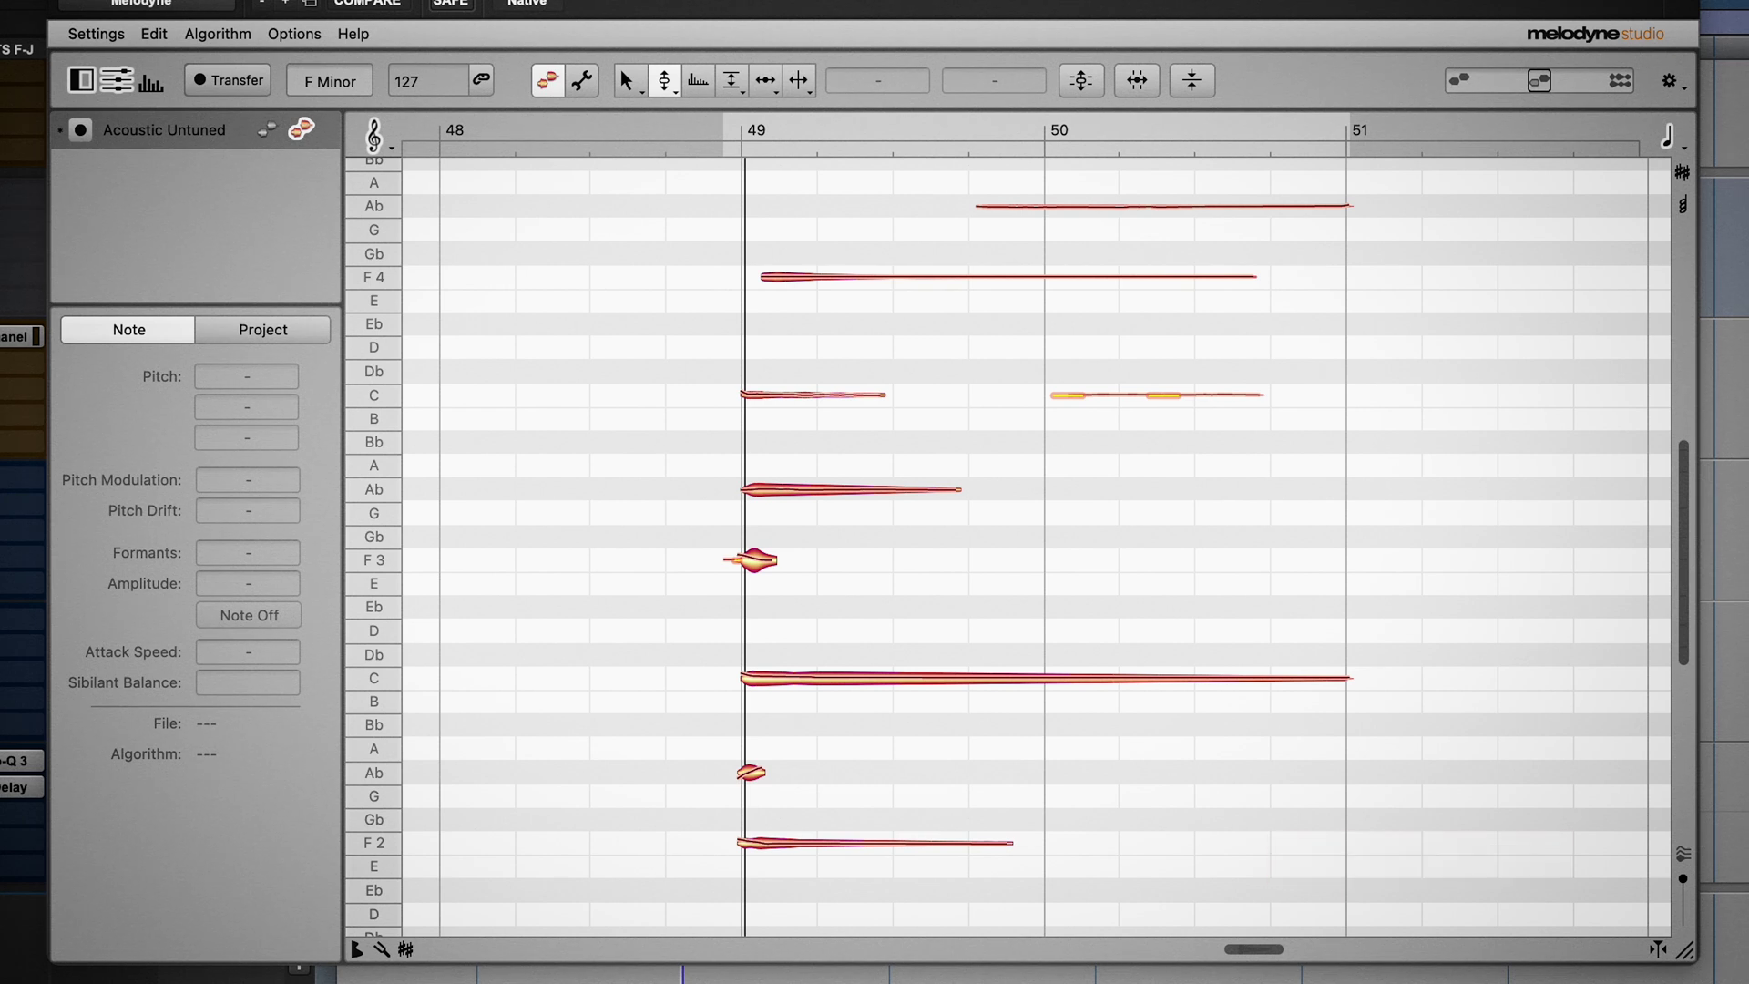
key("space")
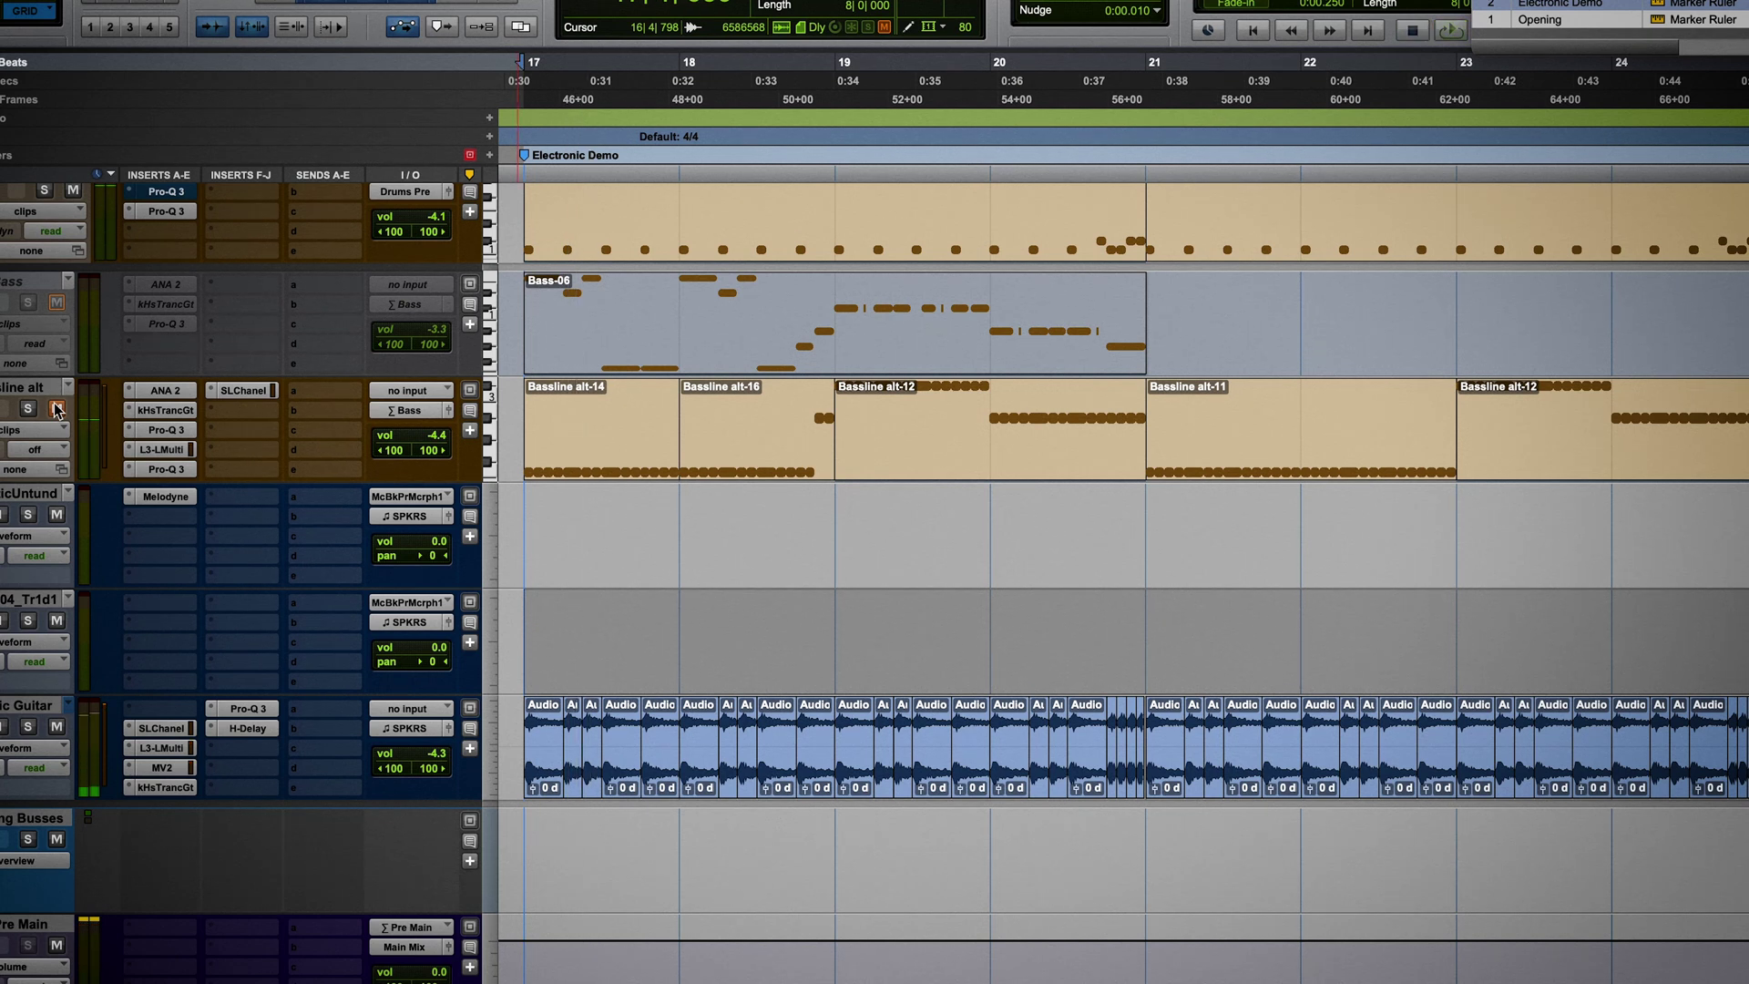
Step: Mute the Bassline alt track and play back the arrangement
left_click(57, 409)
left_click(1080, 516)
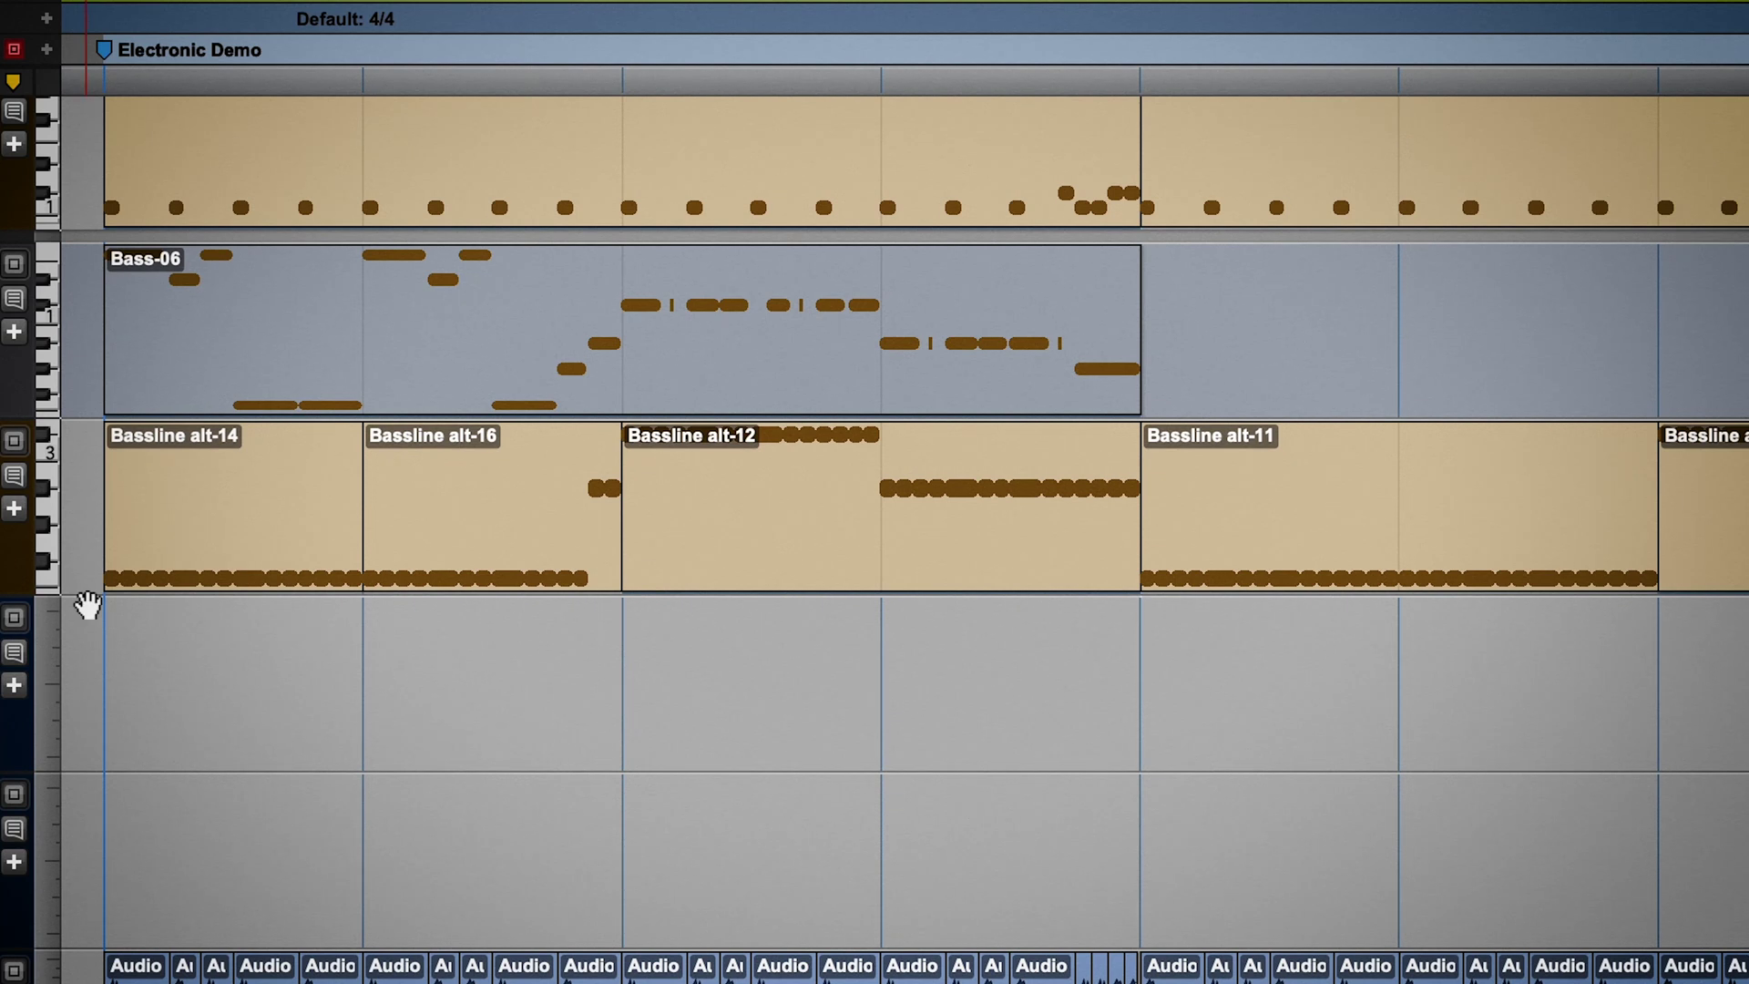
left_click(103, 624)
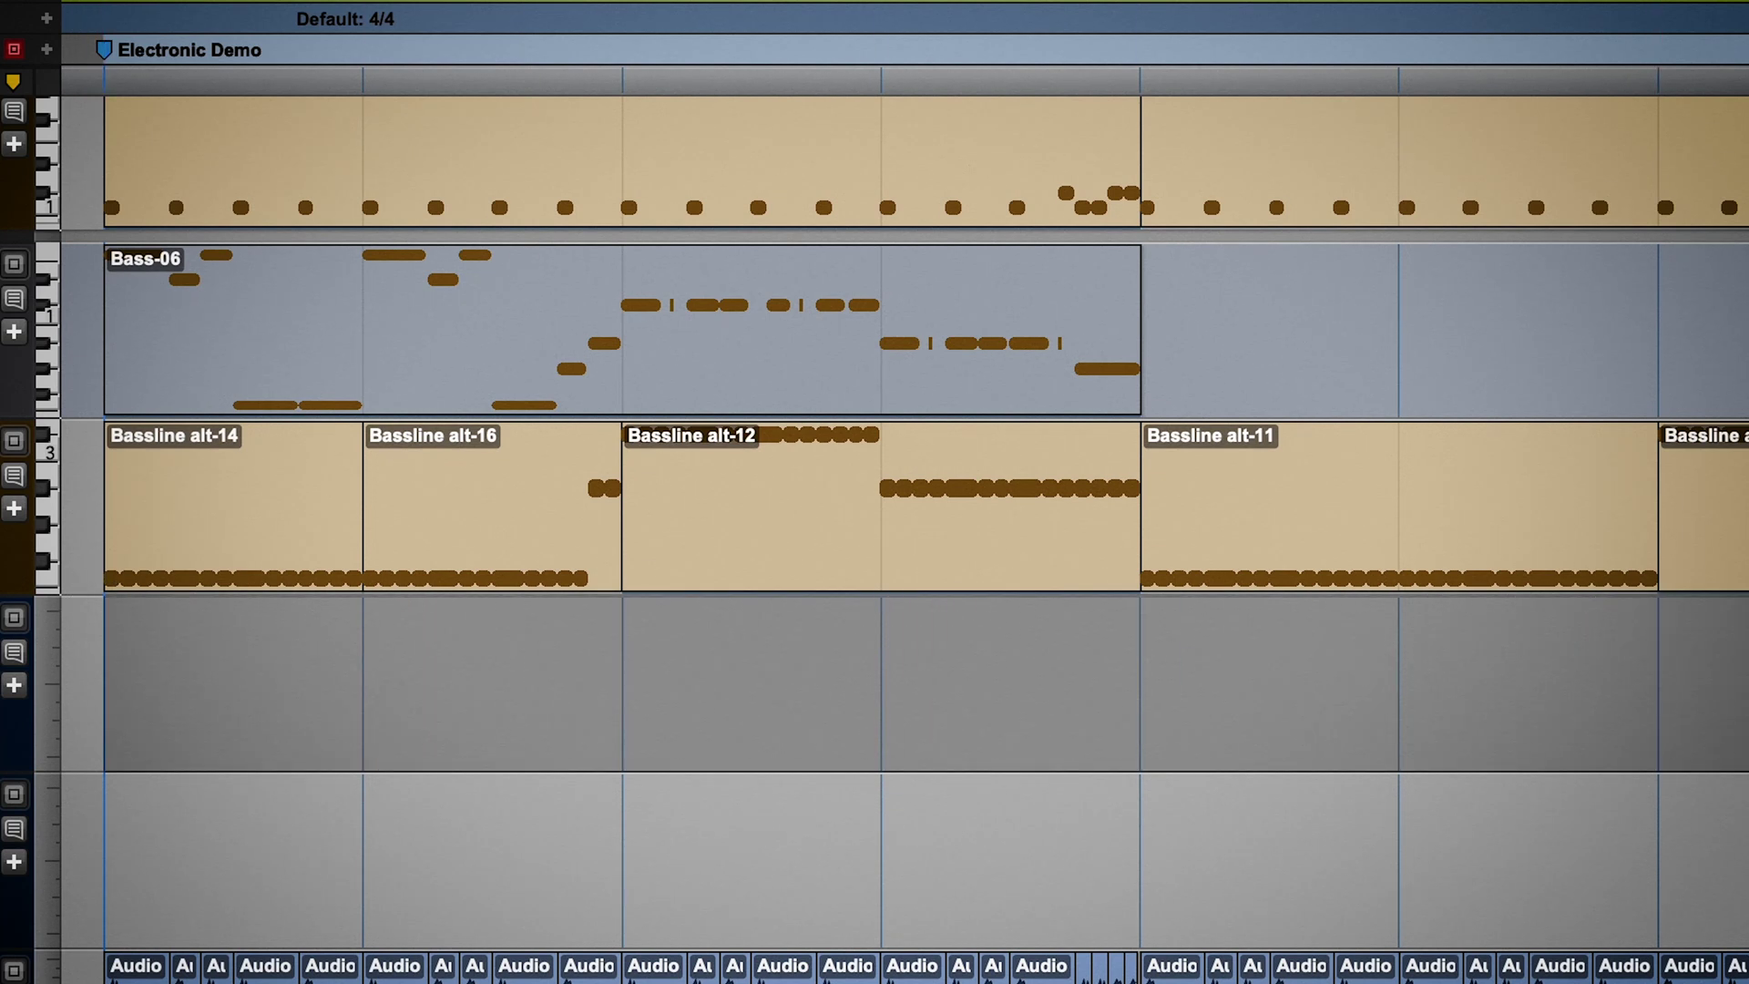
key("space")
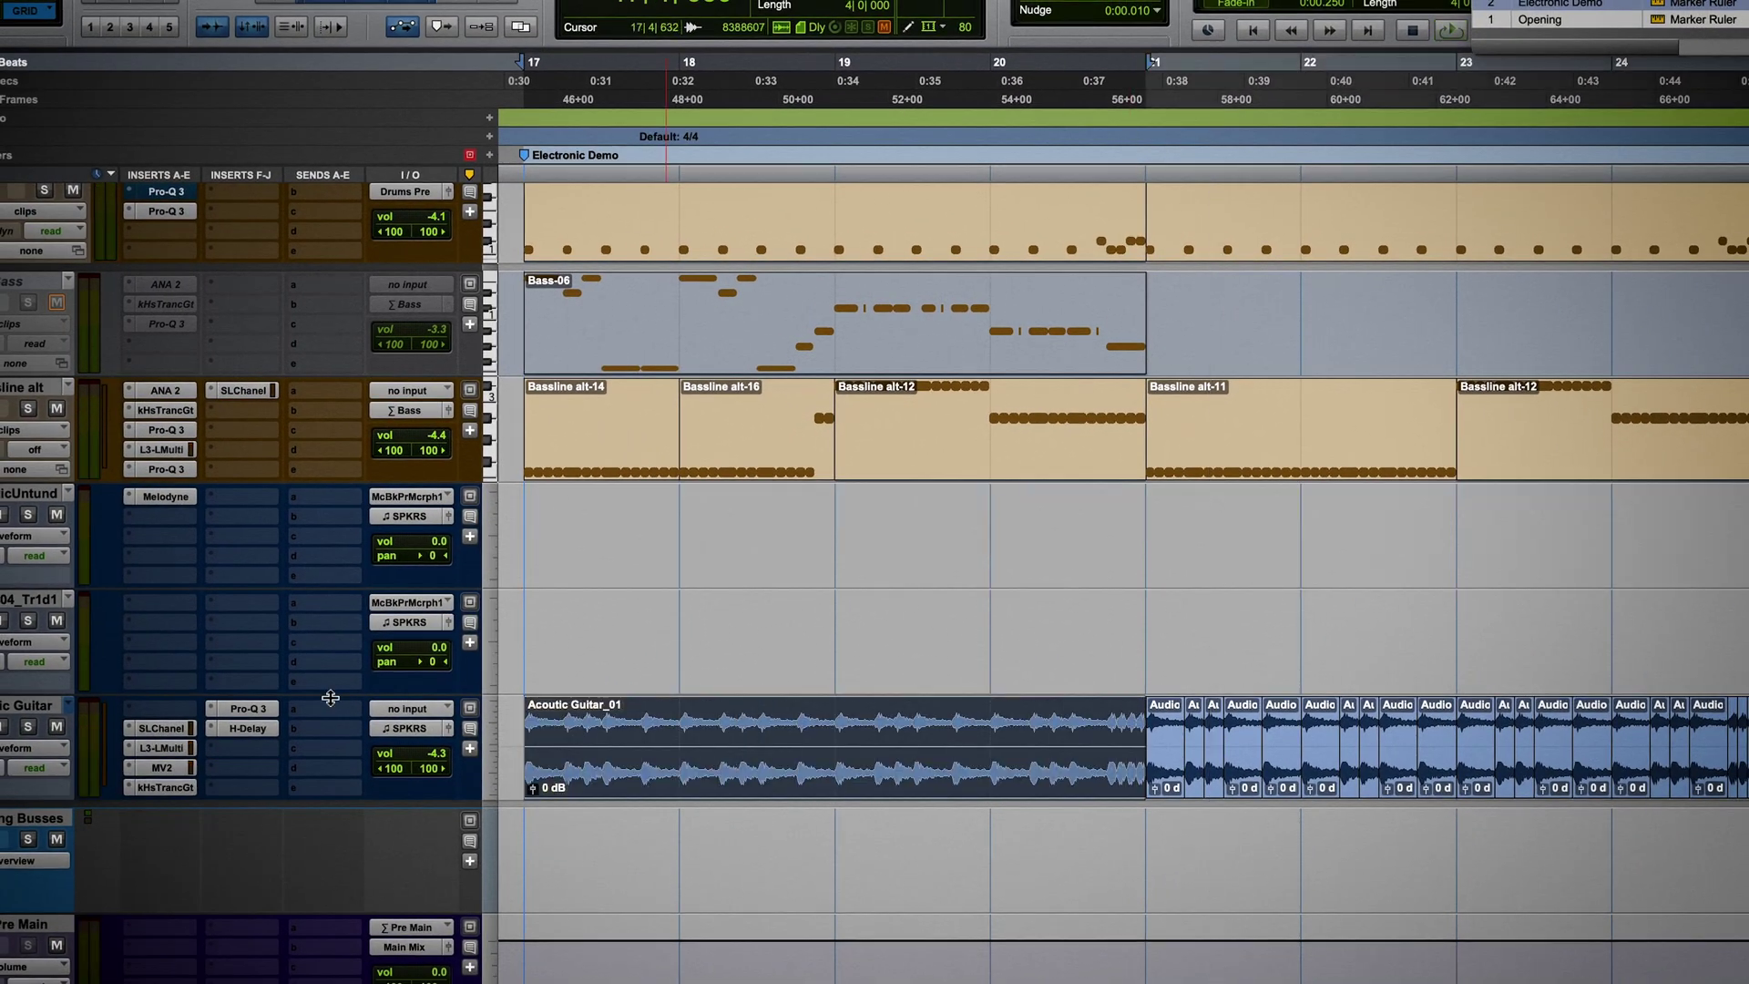
Step: Insert Melodyne on the Acoustic Guitar track via multichannel plug-in > Other
left_click(153, 716)
mouse_move(154, 716)
mouse_move(484, 306)
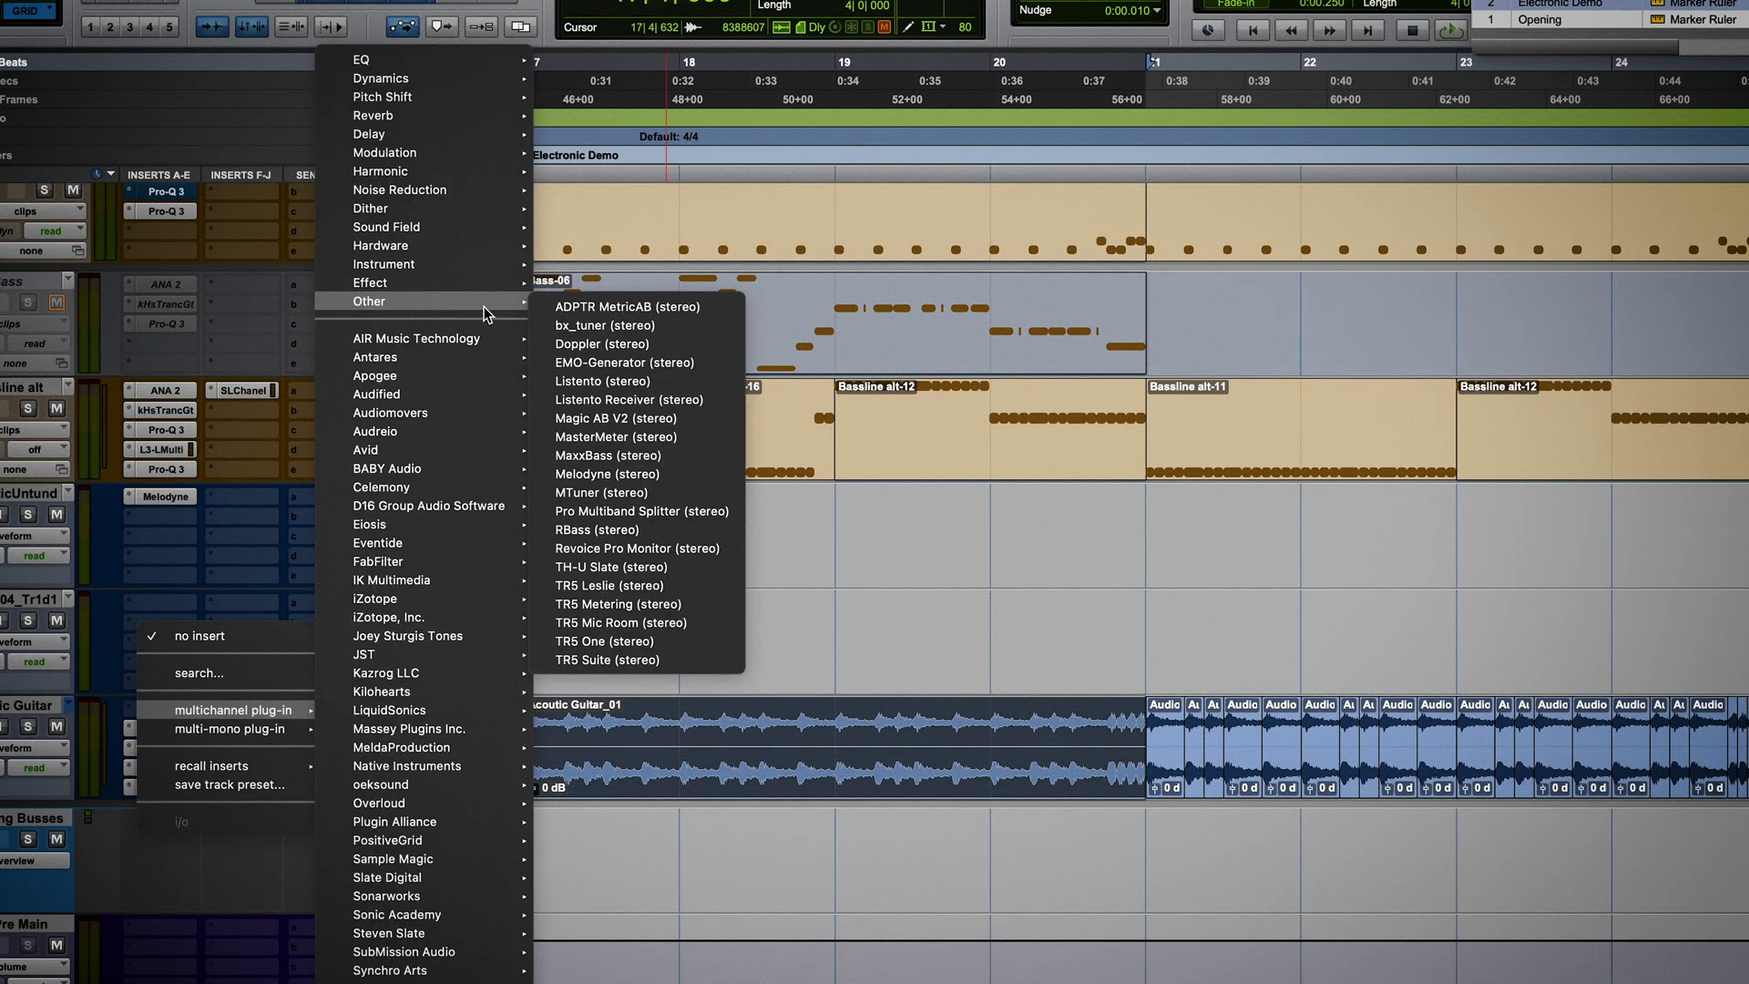
left_click(605, 473)
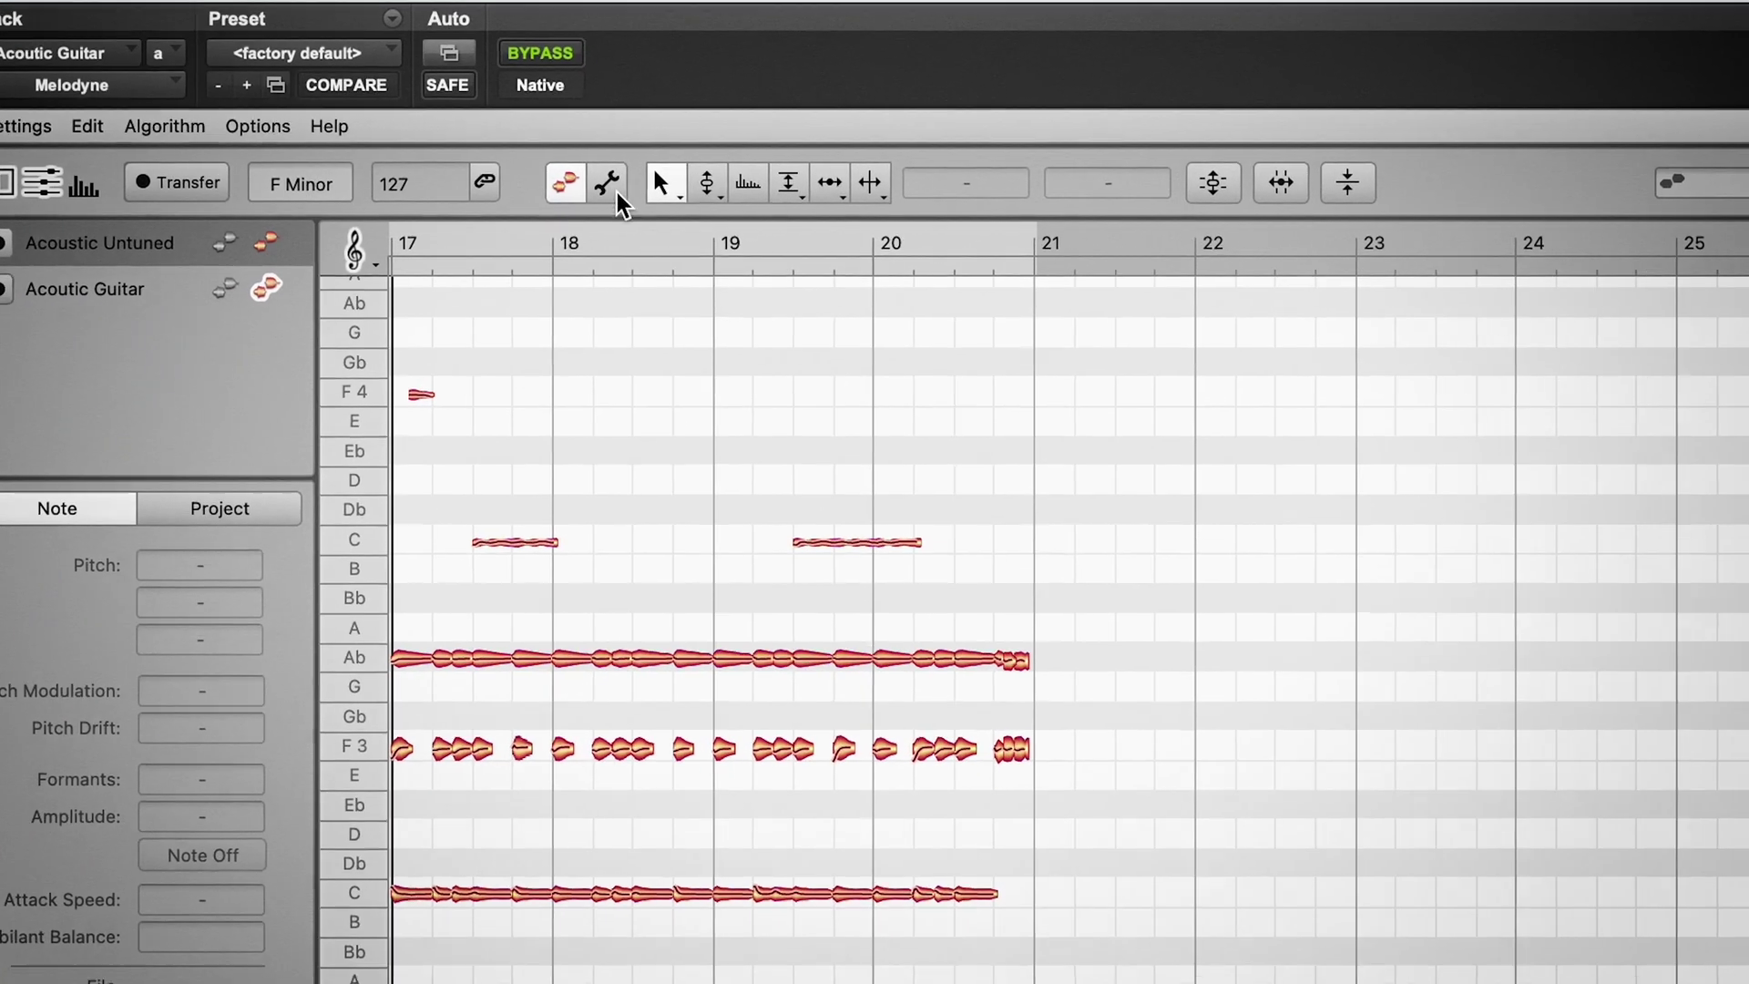
Step: Raise the Note Assignment threshold to activate the faint F4 and C notes
left_click(680, 198)
left_click_drag(1024, 187, 1106, 184)
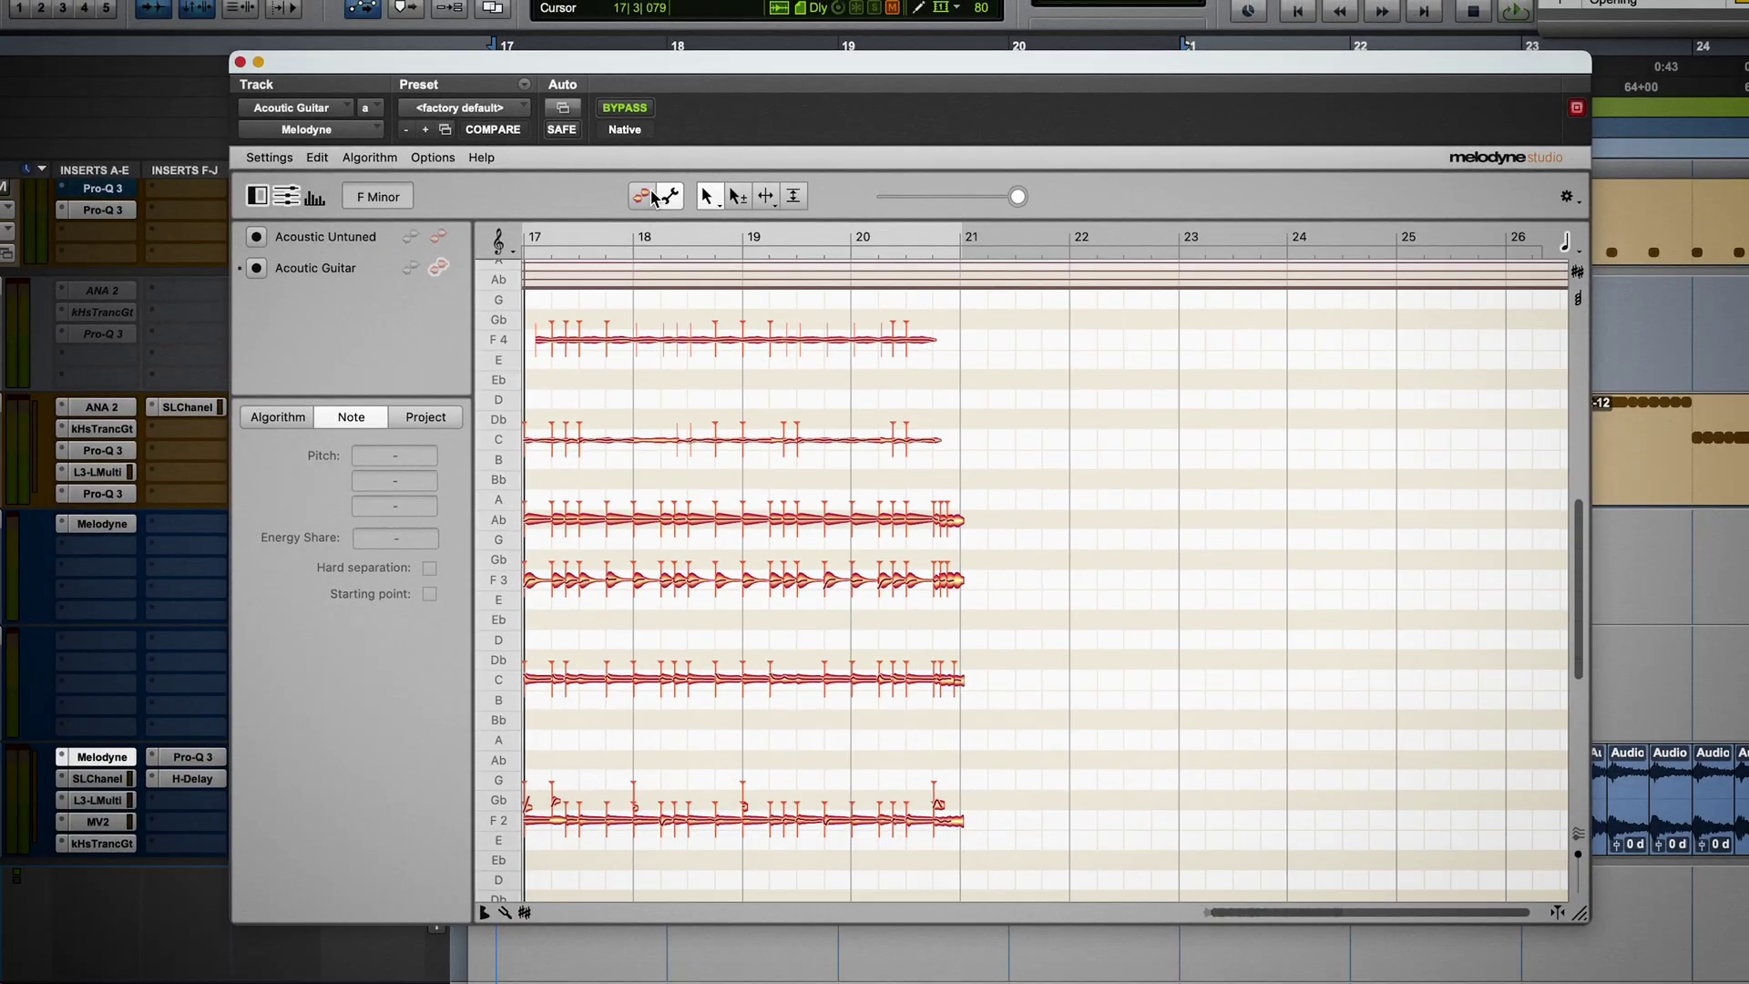
left_click(572, 186)
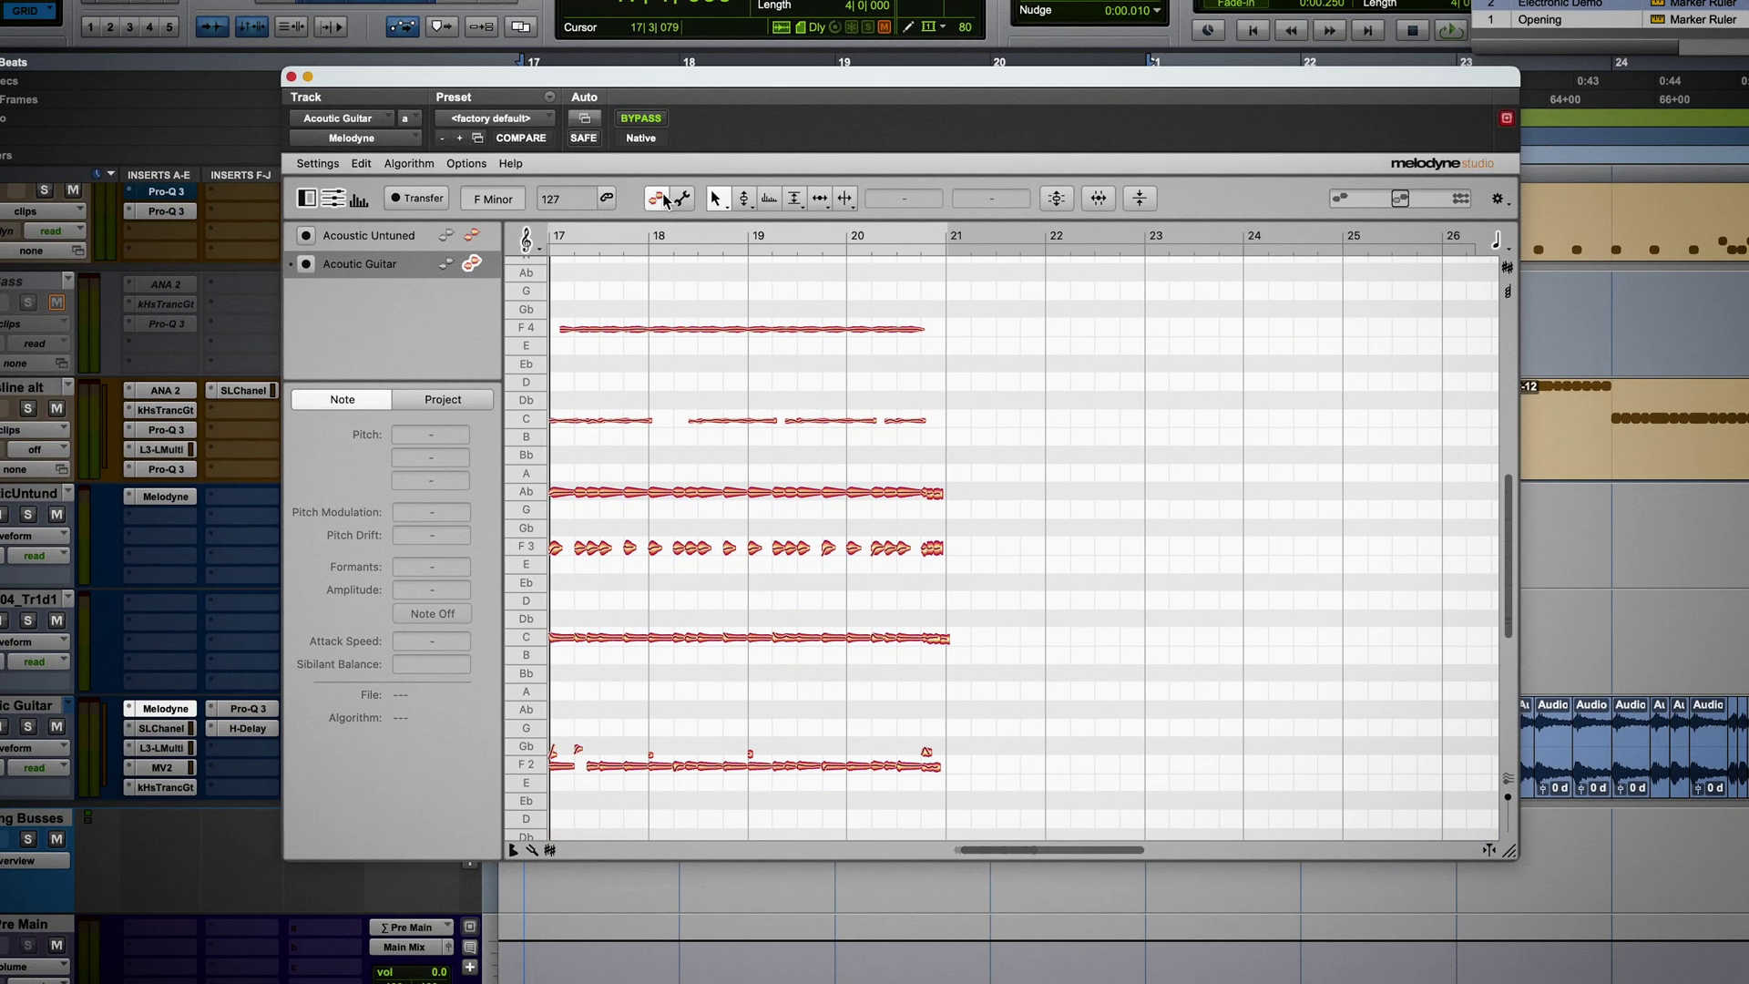
Step: Select all guitar notes, switch to the Pitch Tool, then deselect them
key("super+a")
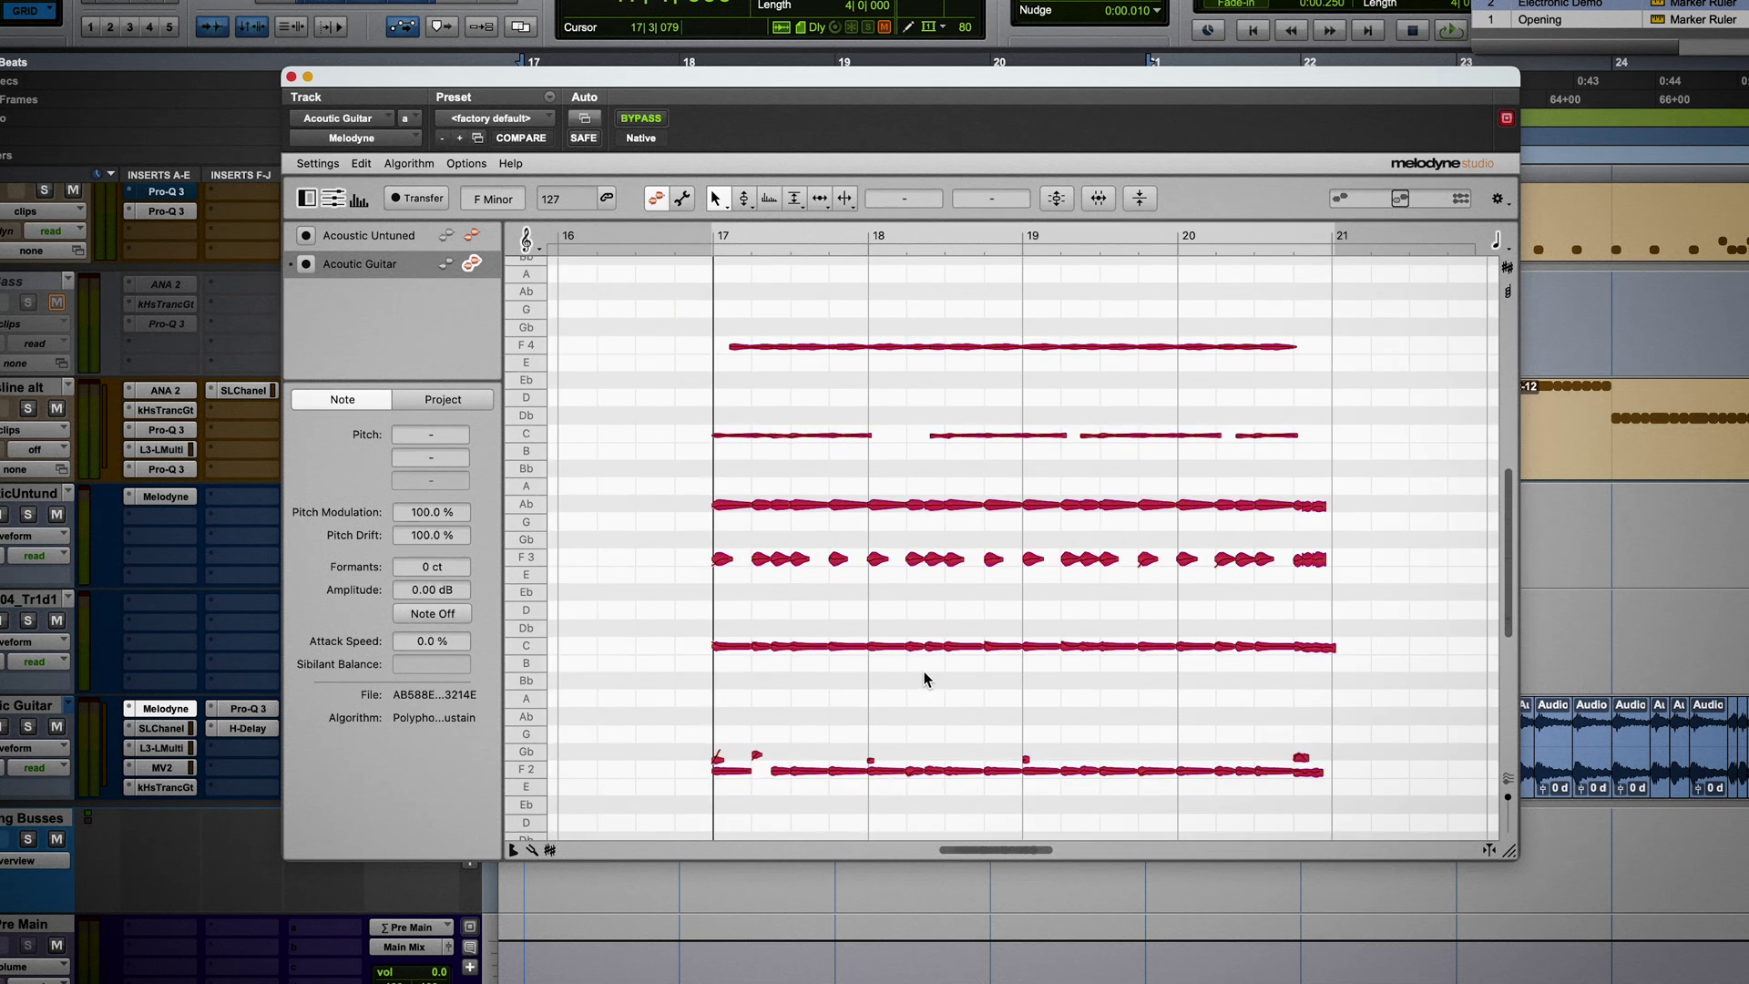
right_click(925, 675)
left_click(947, 673)
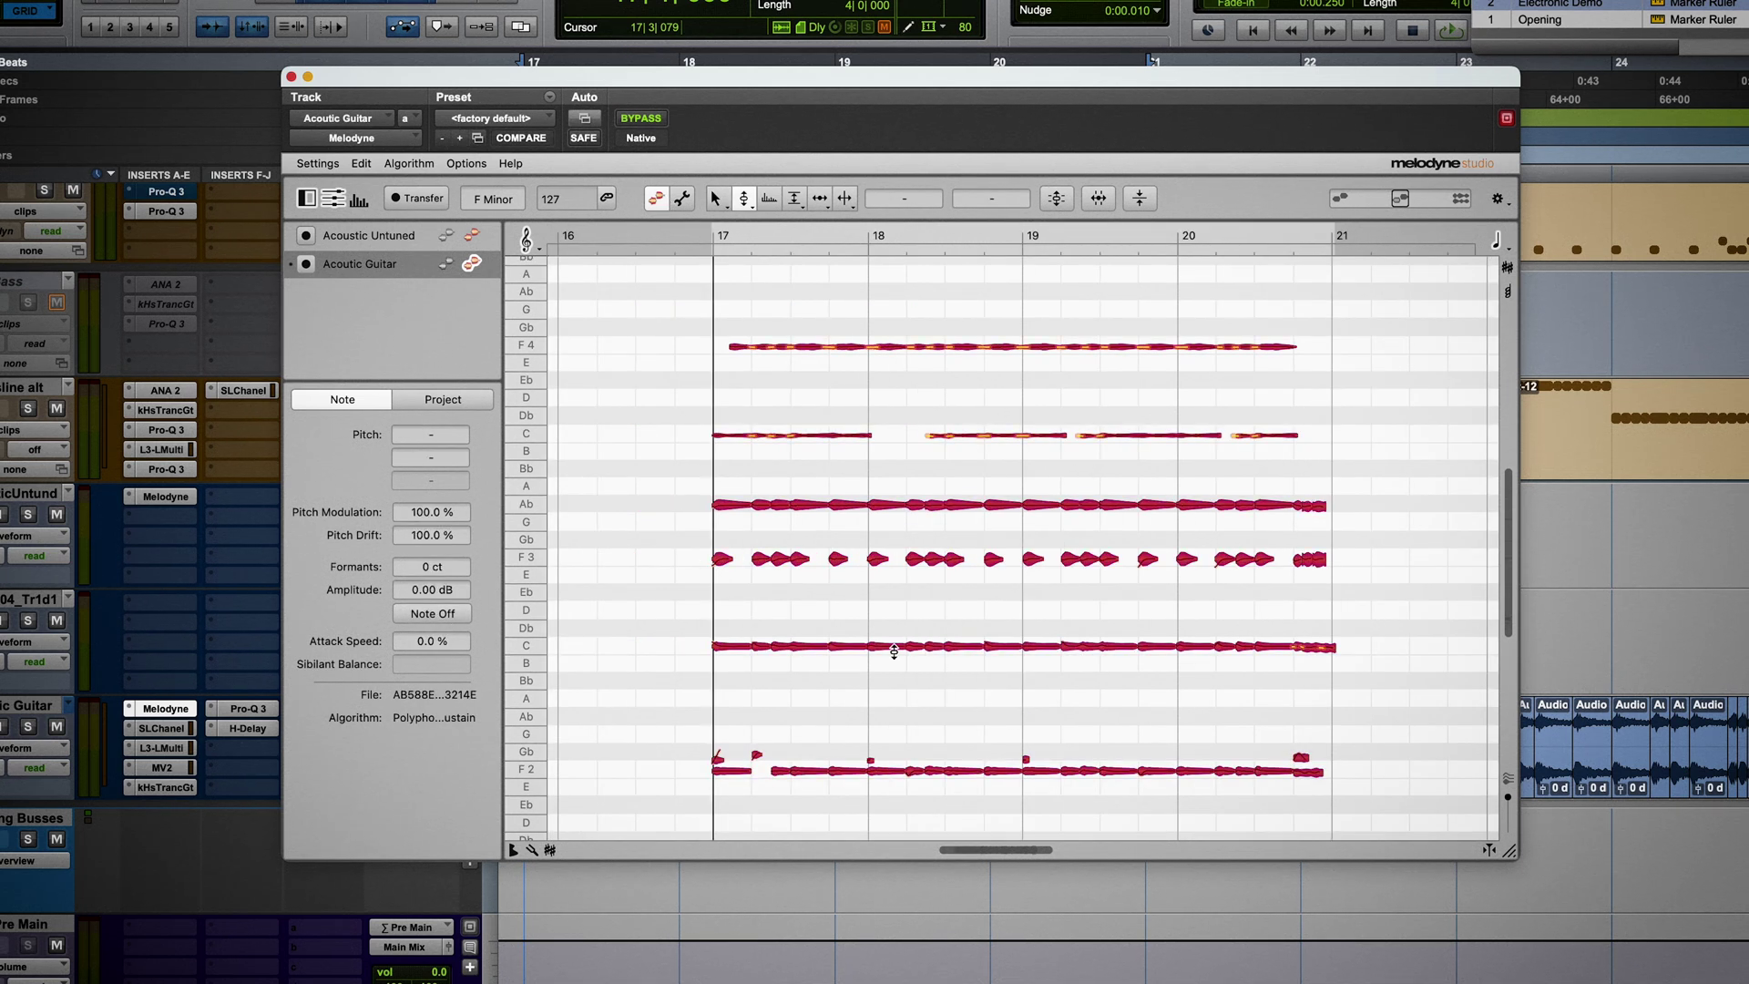
left_click(893, 652)
Step: Select every guitar note from bar 19 onward and audition the new Ab, E, Db chord from bar 17
left_click_drag(1424, 280, 1040, 631)
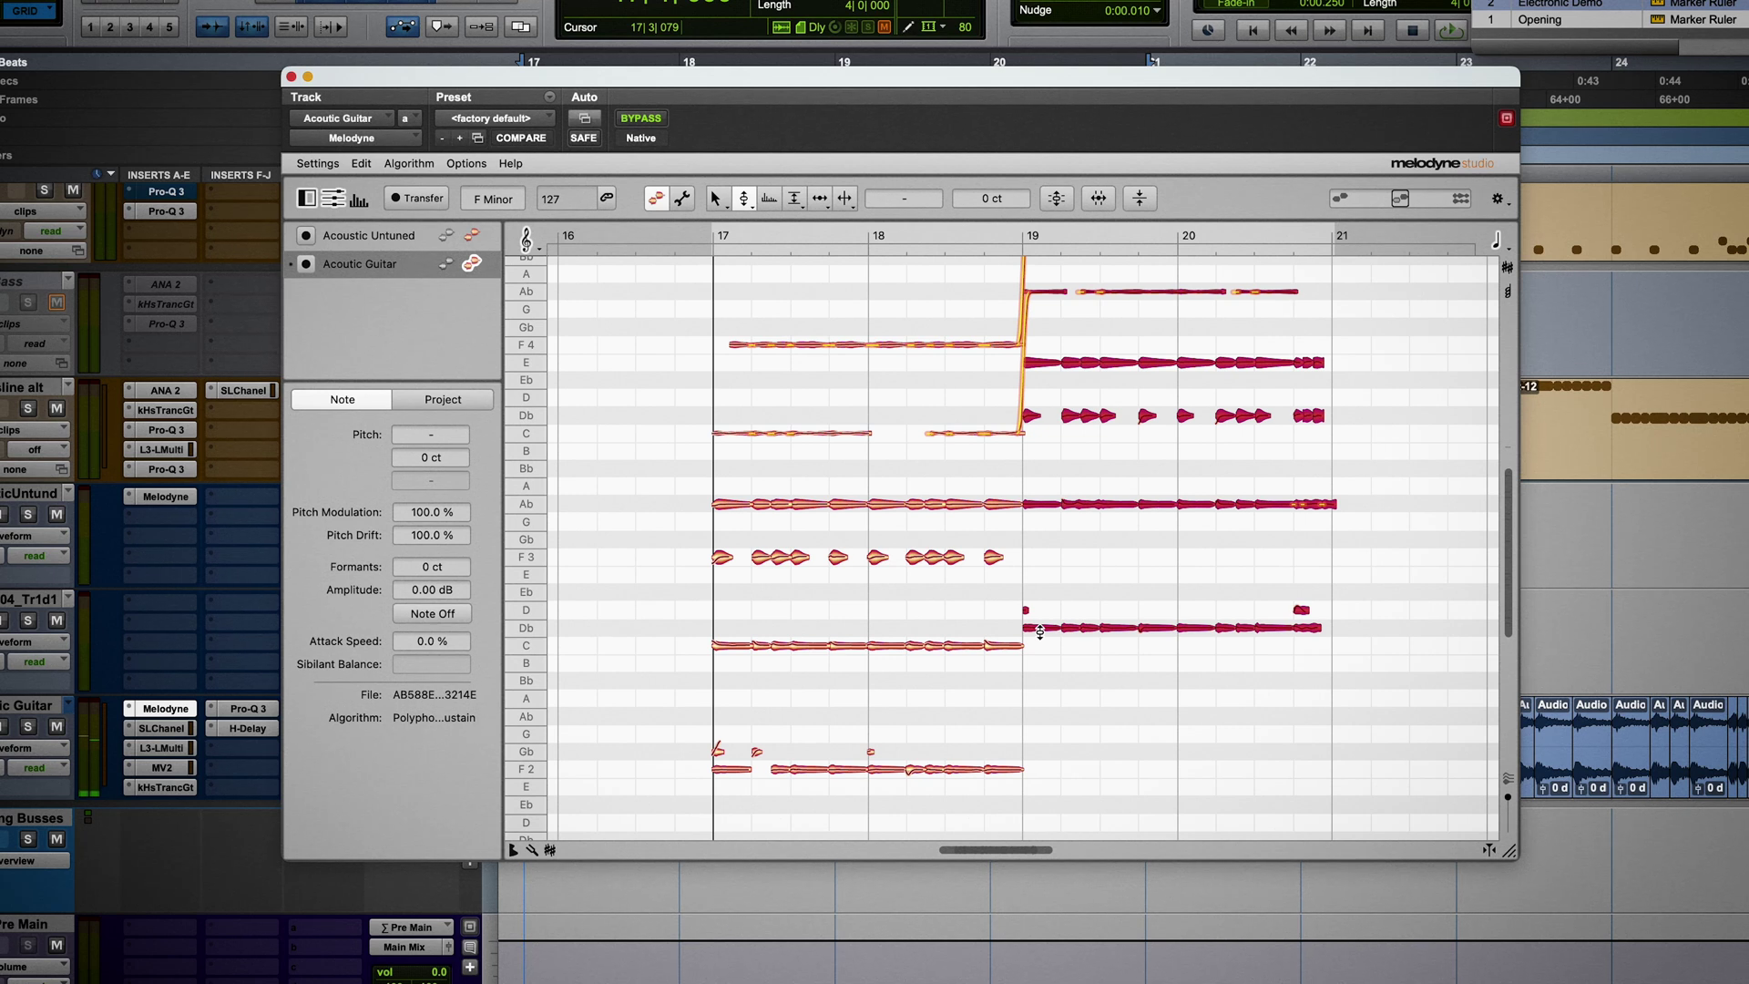
left_click(528, 64)
key("space")
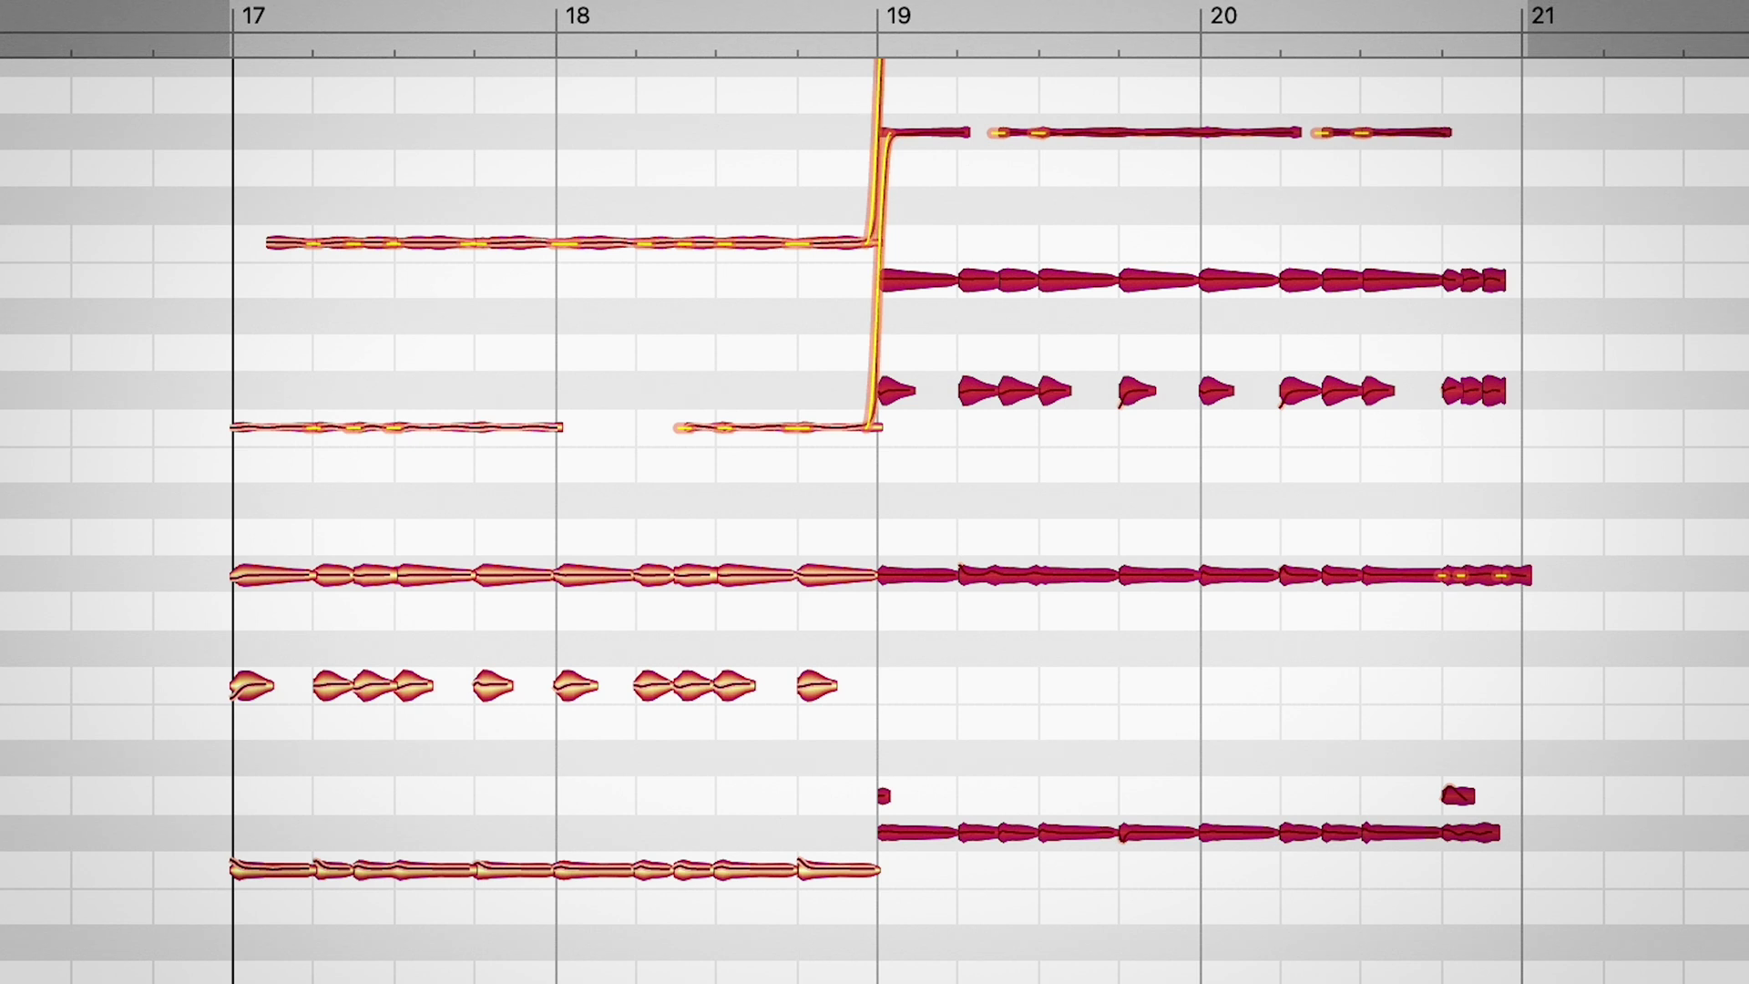
Step: Raise the bar-19 notes on the E line one semitone to F and play back
left_click(932, 281)
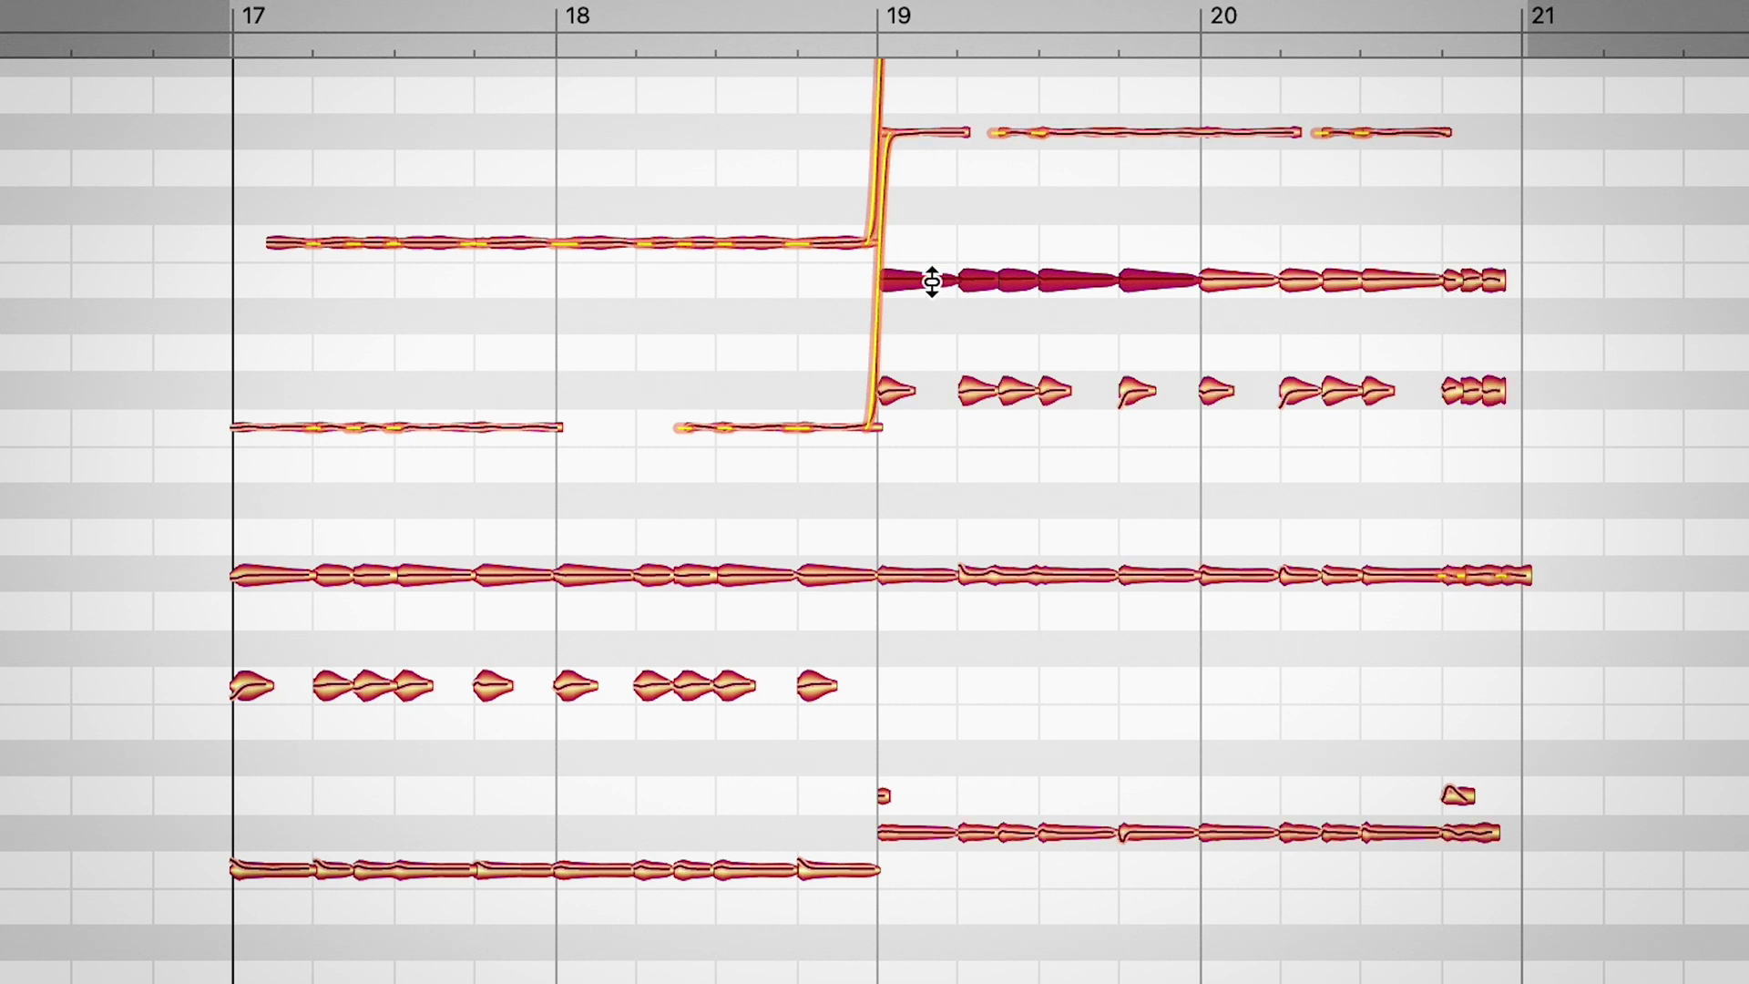
left_click_drag(932, 281, 923, 247)
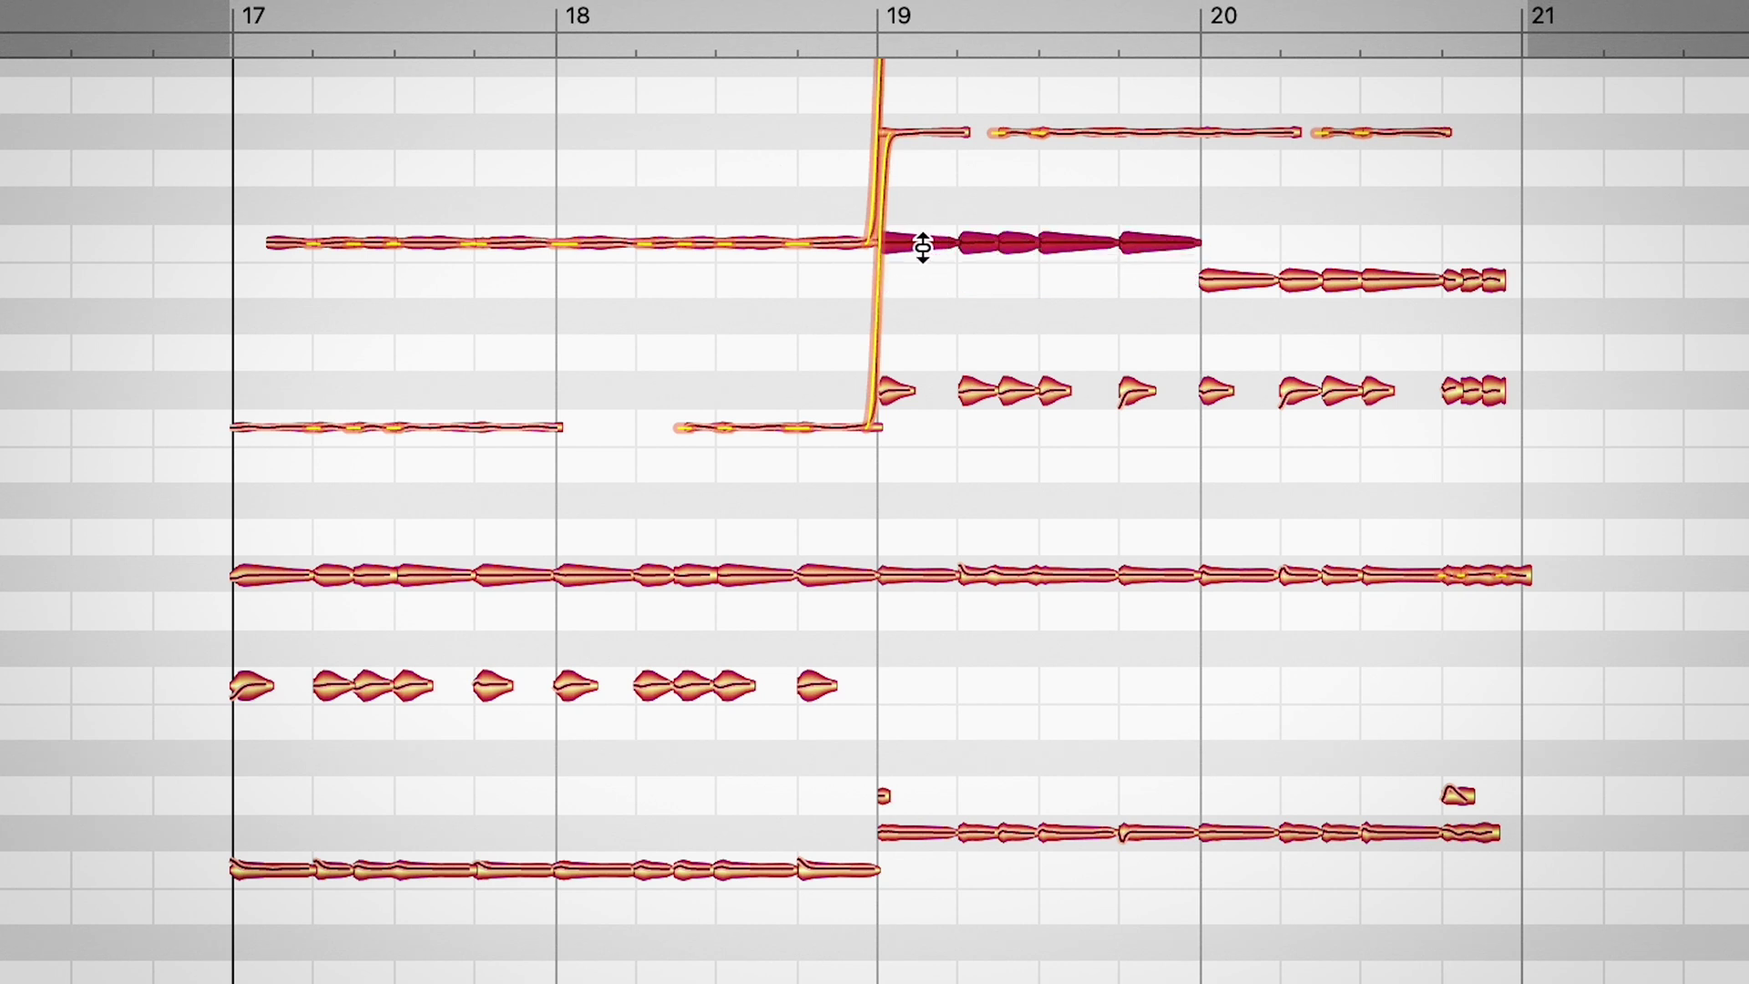
key("space")
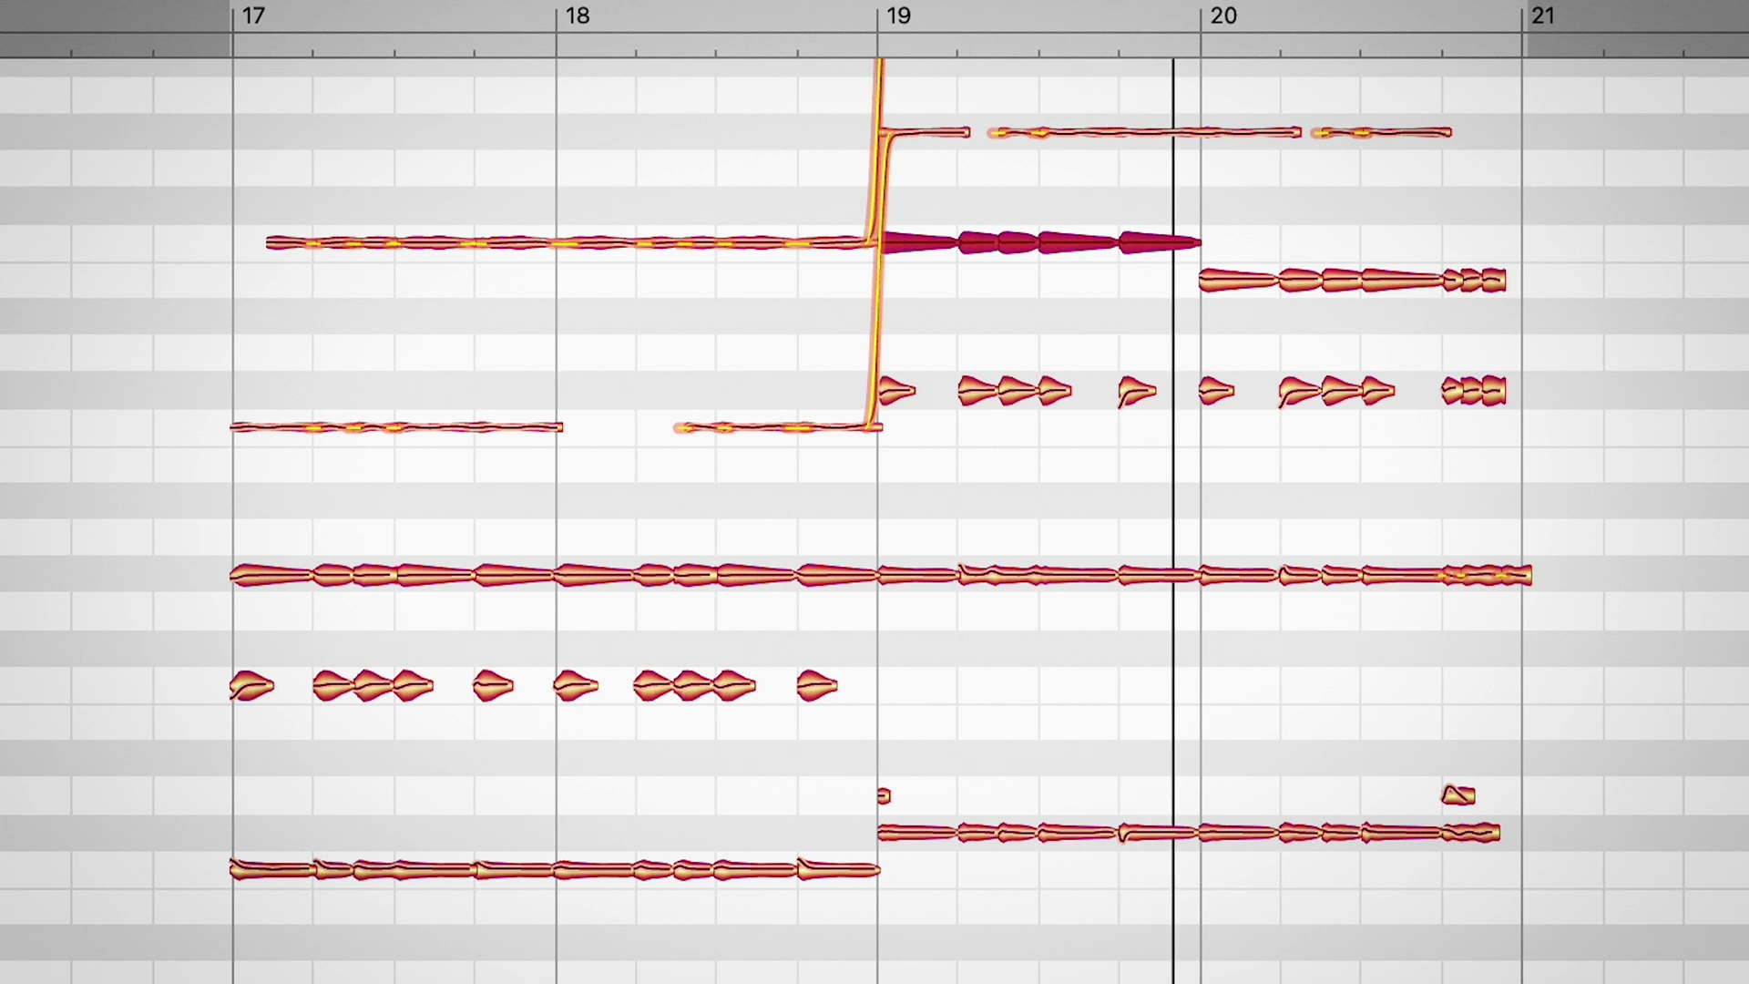
Step: Stop playback and split the long top note at bar 20 with the Note Separation tool
key("space")
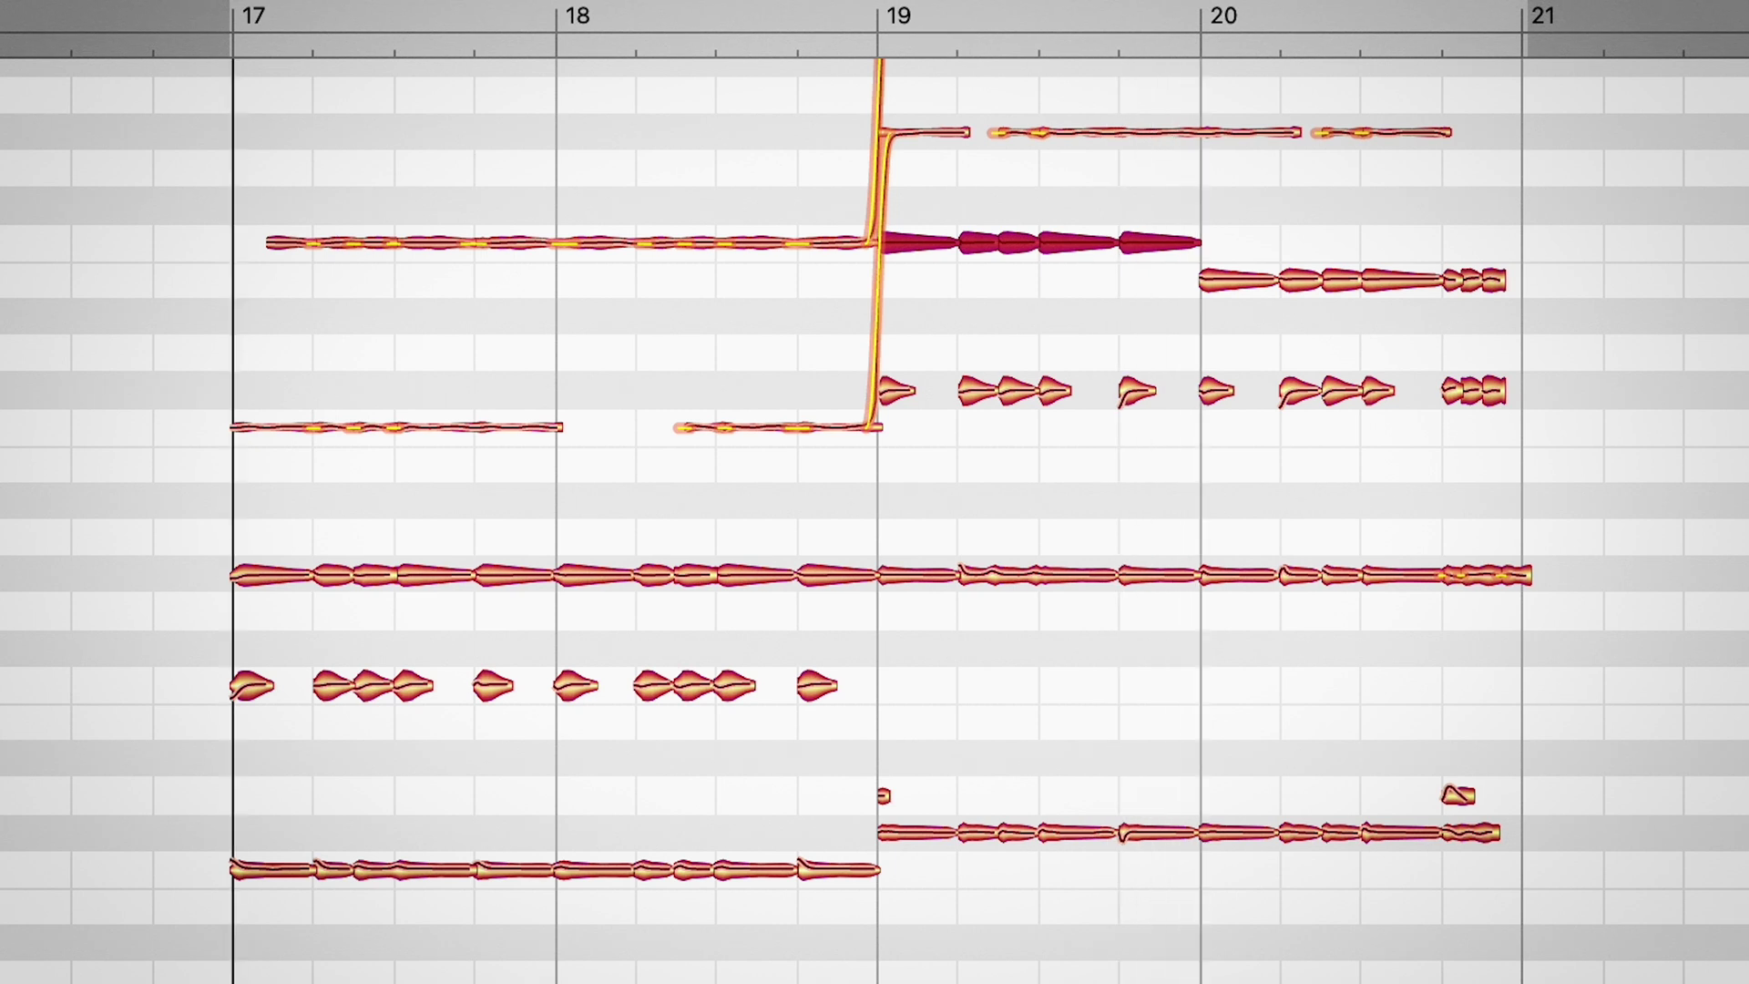
left_click(1234, 164)
scroll(1233, 164, "up", 10)
right_click(1223, 164)
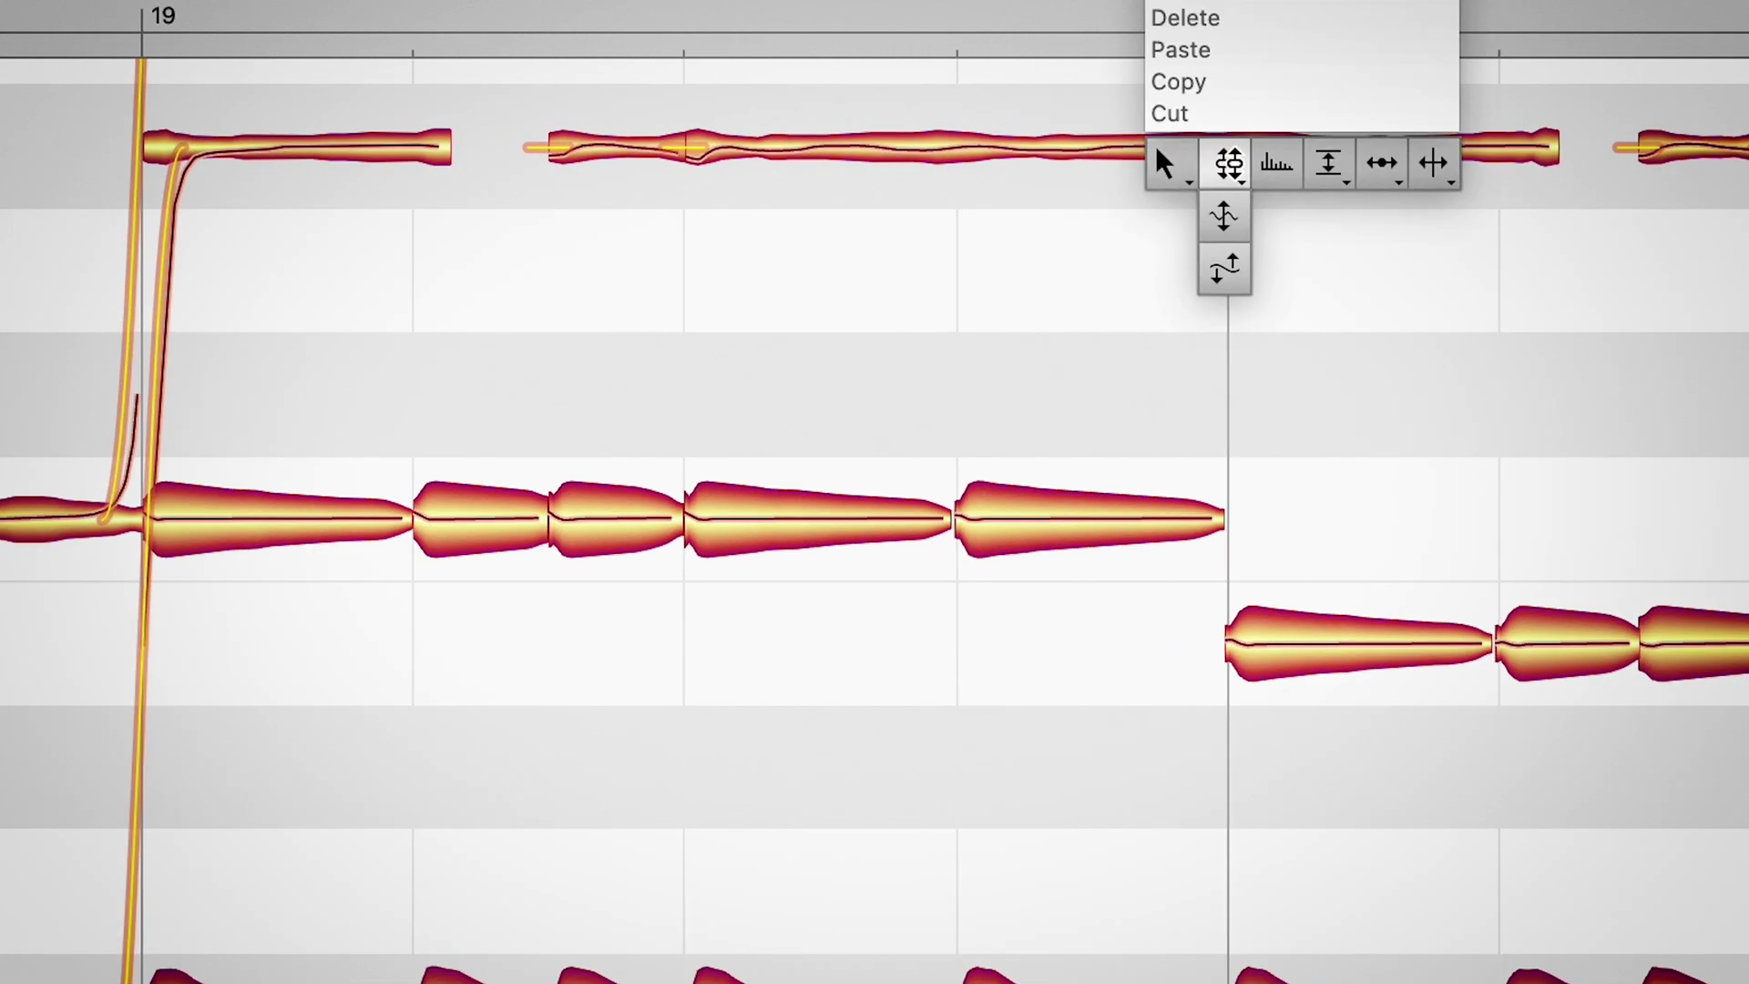
left_click(1433, 164)
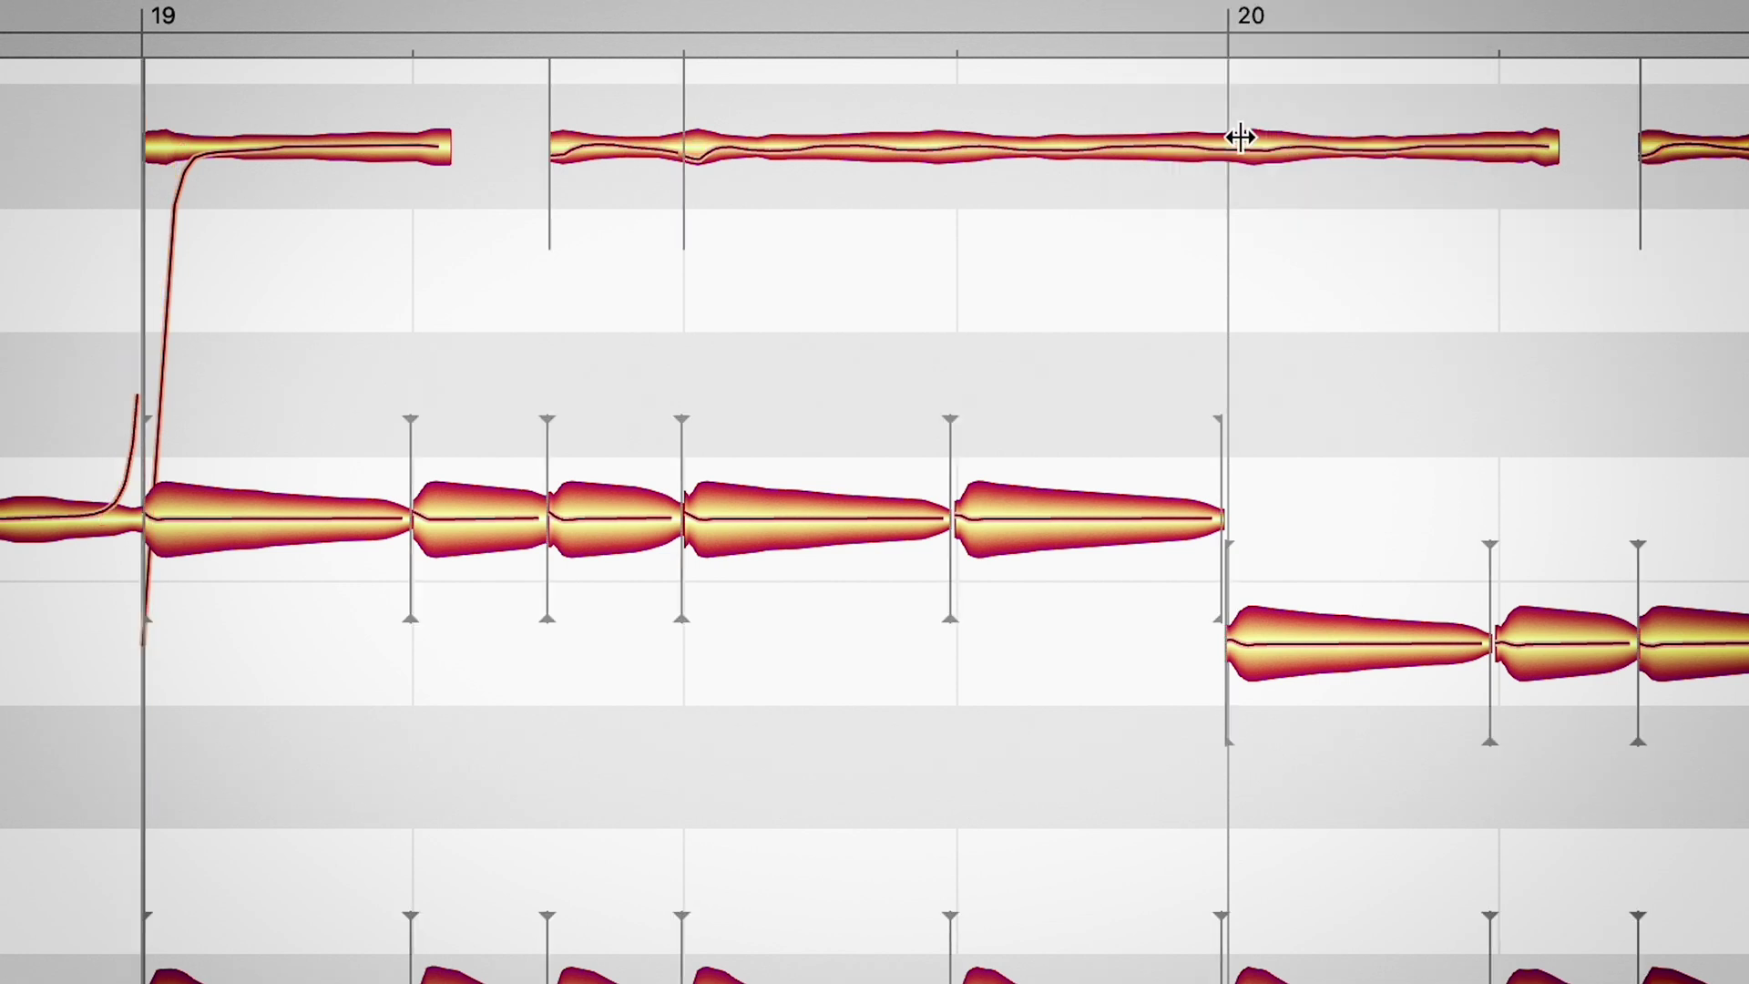
left_click(1232, 142)
right_click(1296, 223)
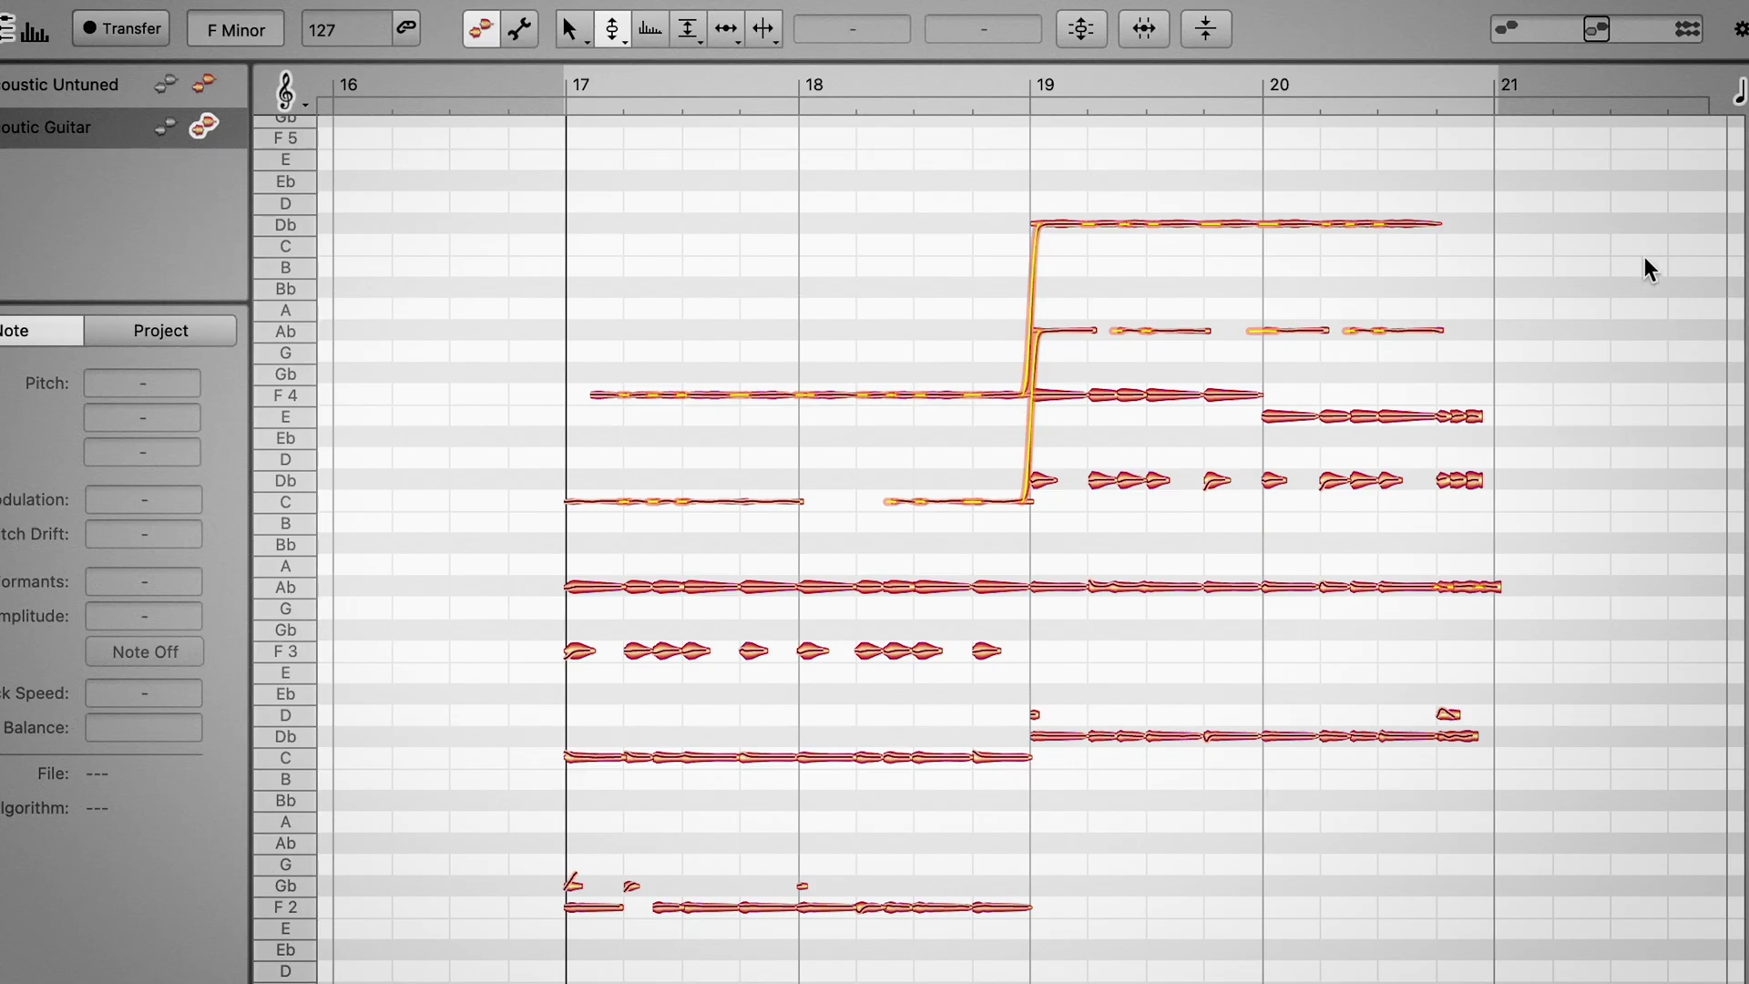
Step: Shift the bar-20 notes to new pitches, stepping the high Db down to Bb, and audition them
left_click_drag(1636, 146, 1281, 801)
key("space")
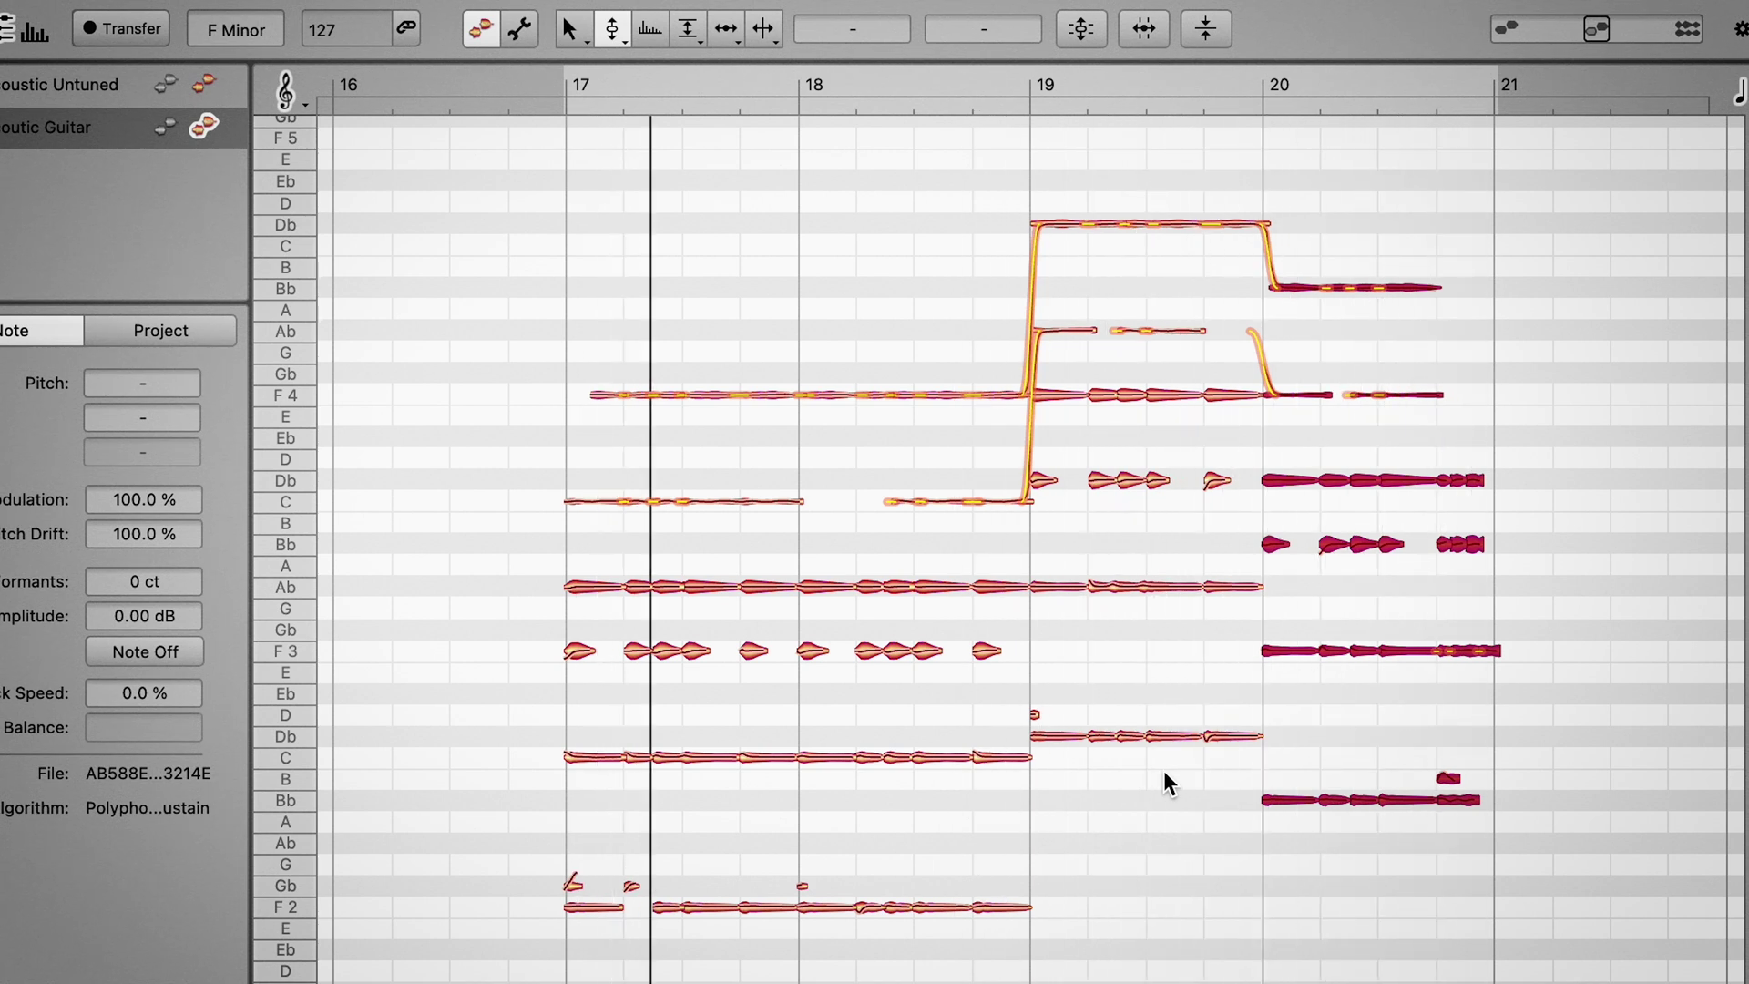
left_click(1470, 872)
key("space")
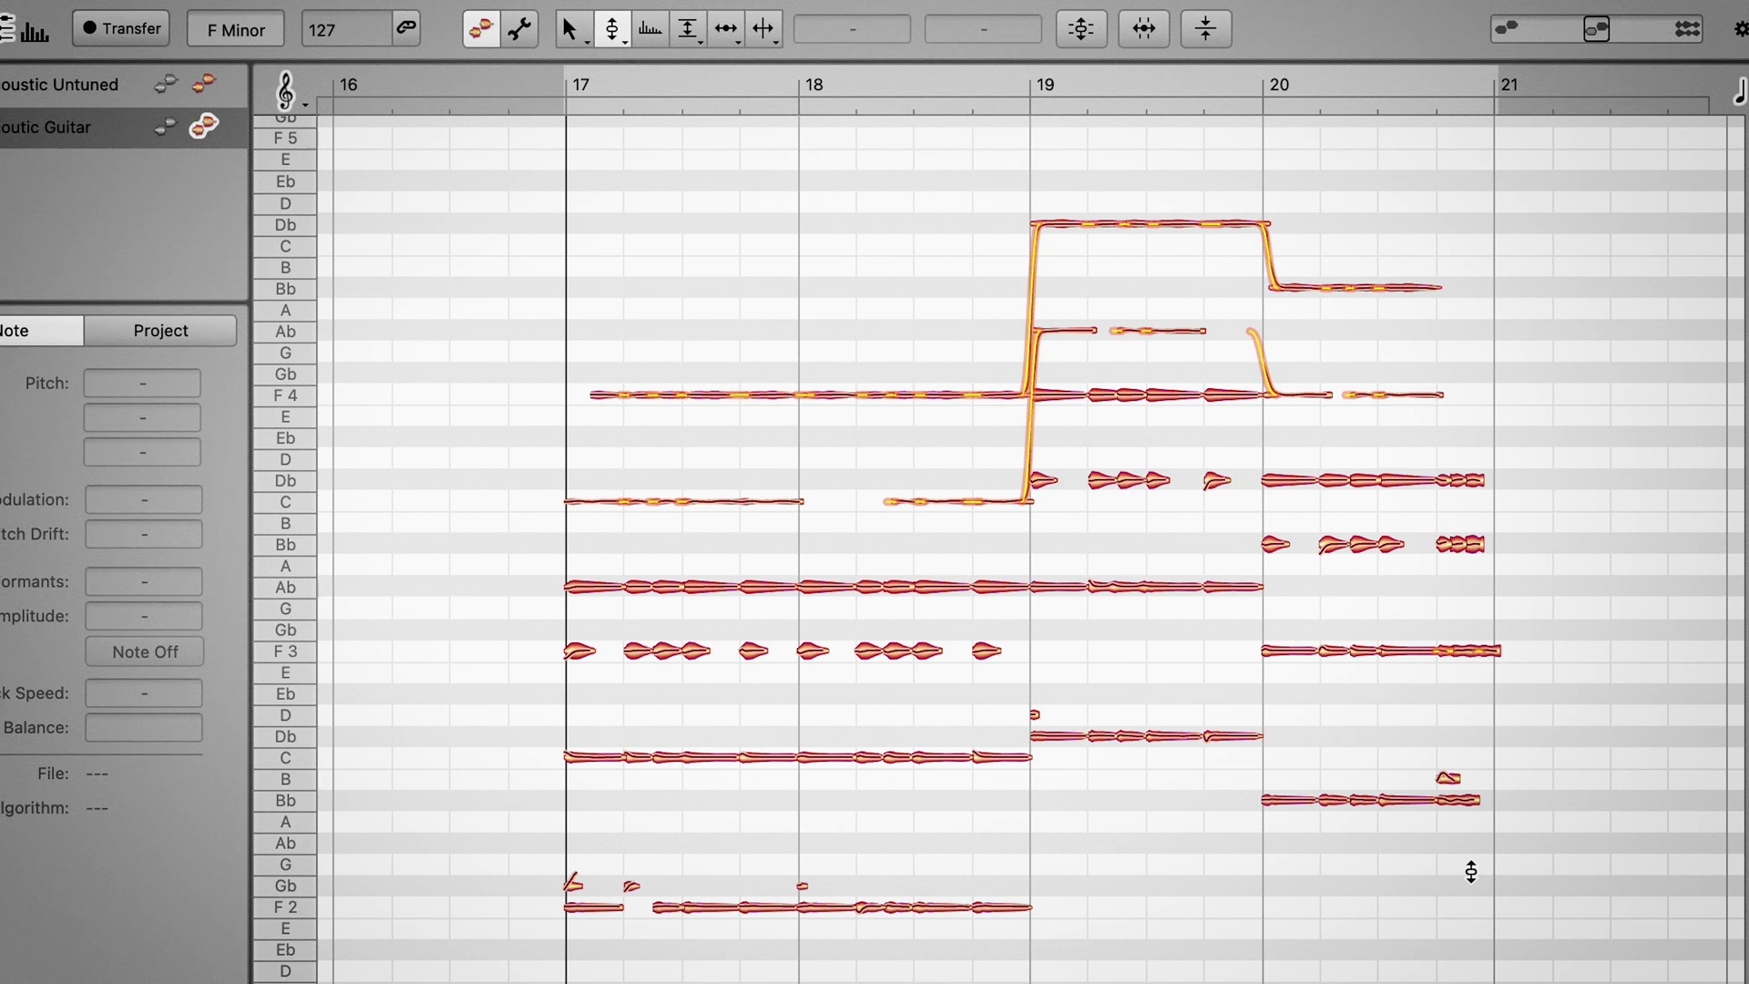
Step: Cut the small stray note near the end of bar 20 and stop playback
scroll(1527, 763, "up", 6)
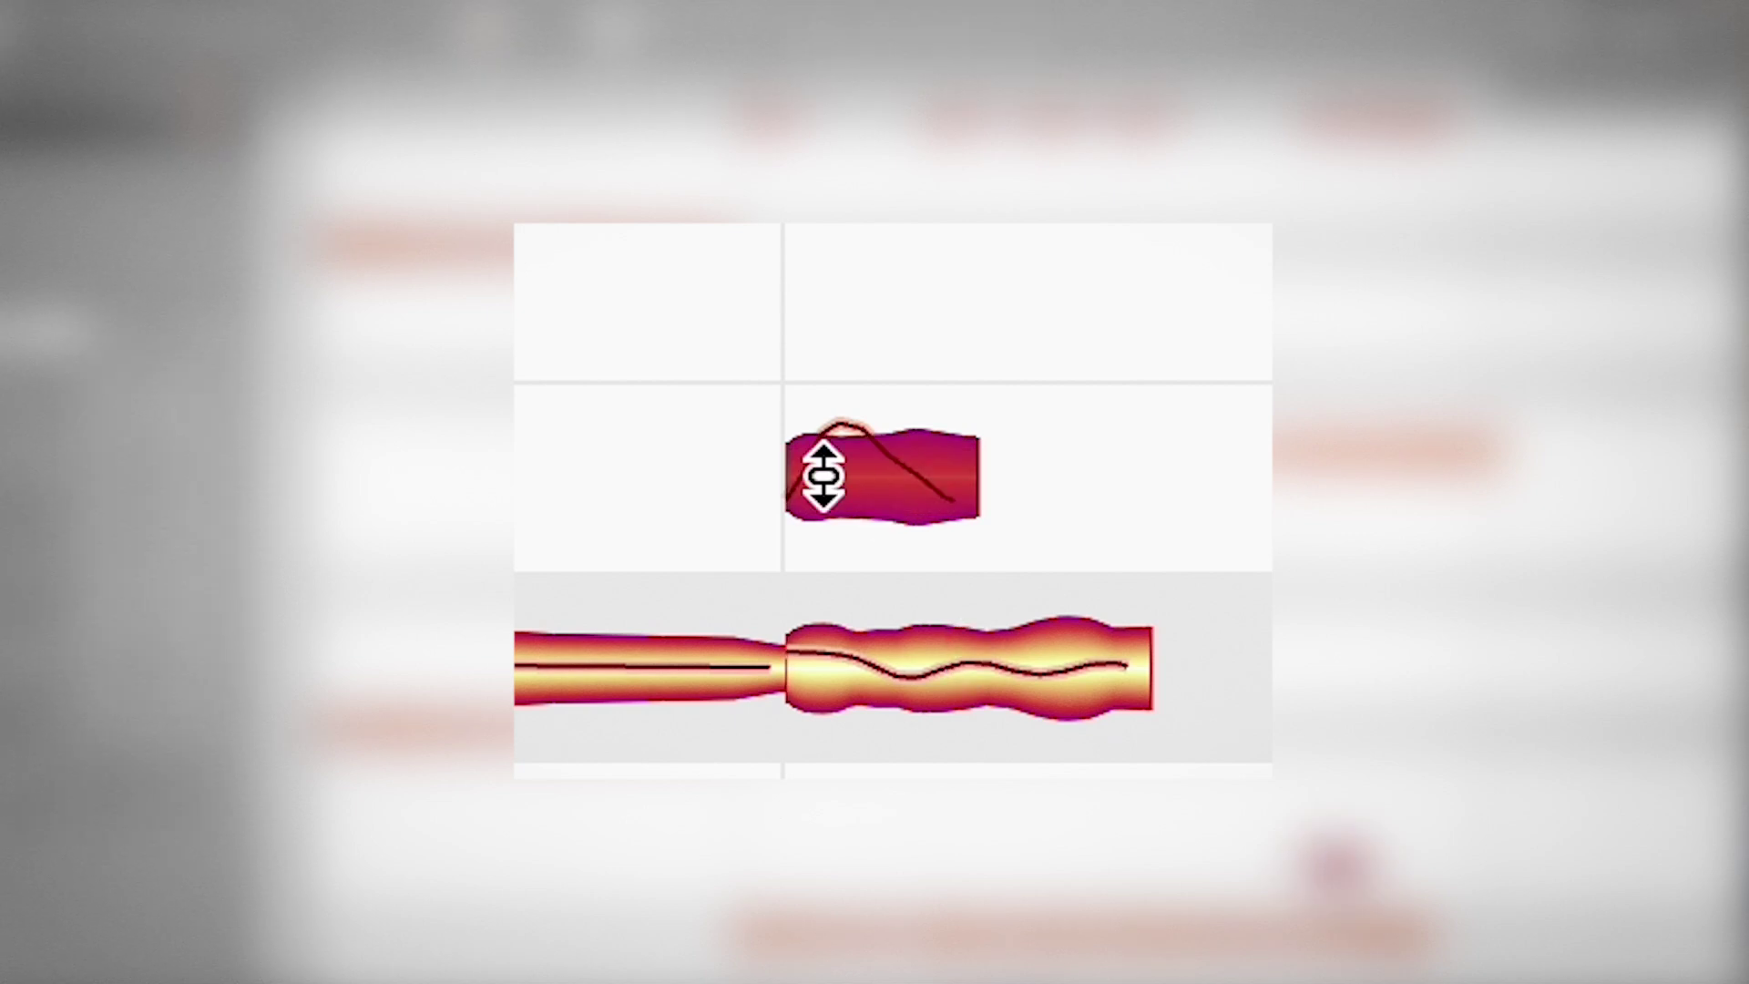
right_click(851, 468)
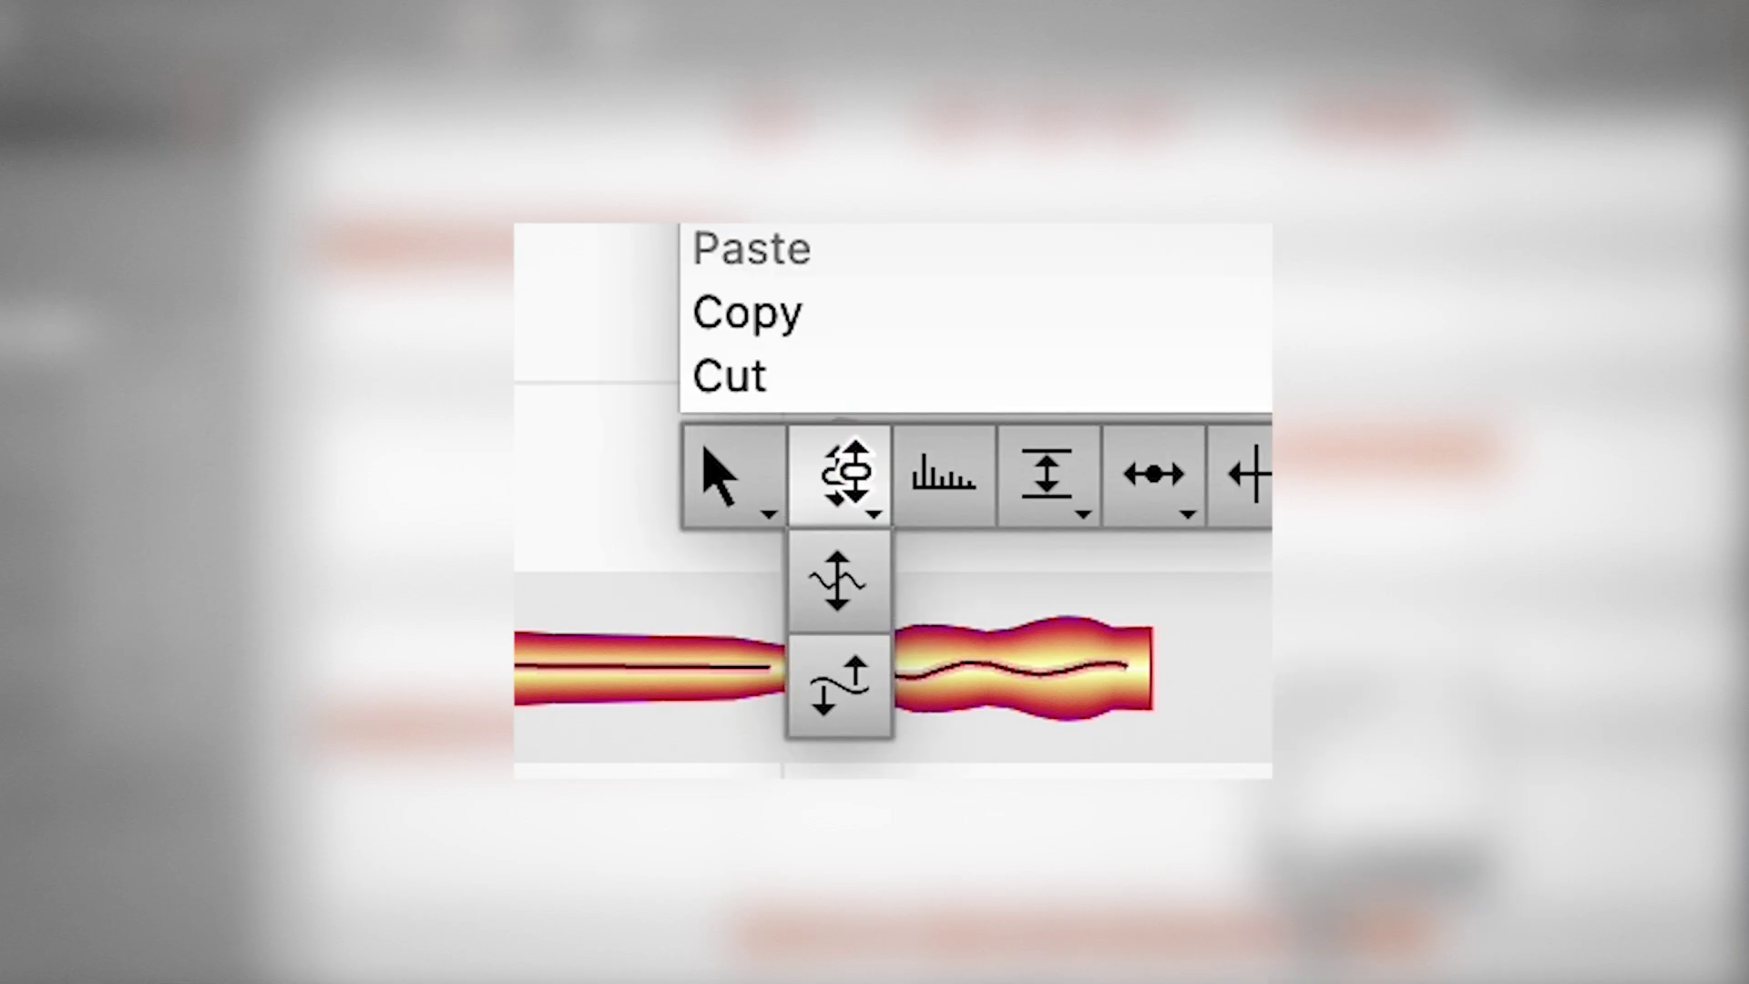
left_click(765, 387)
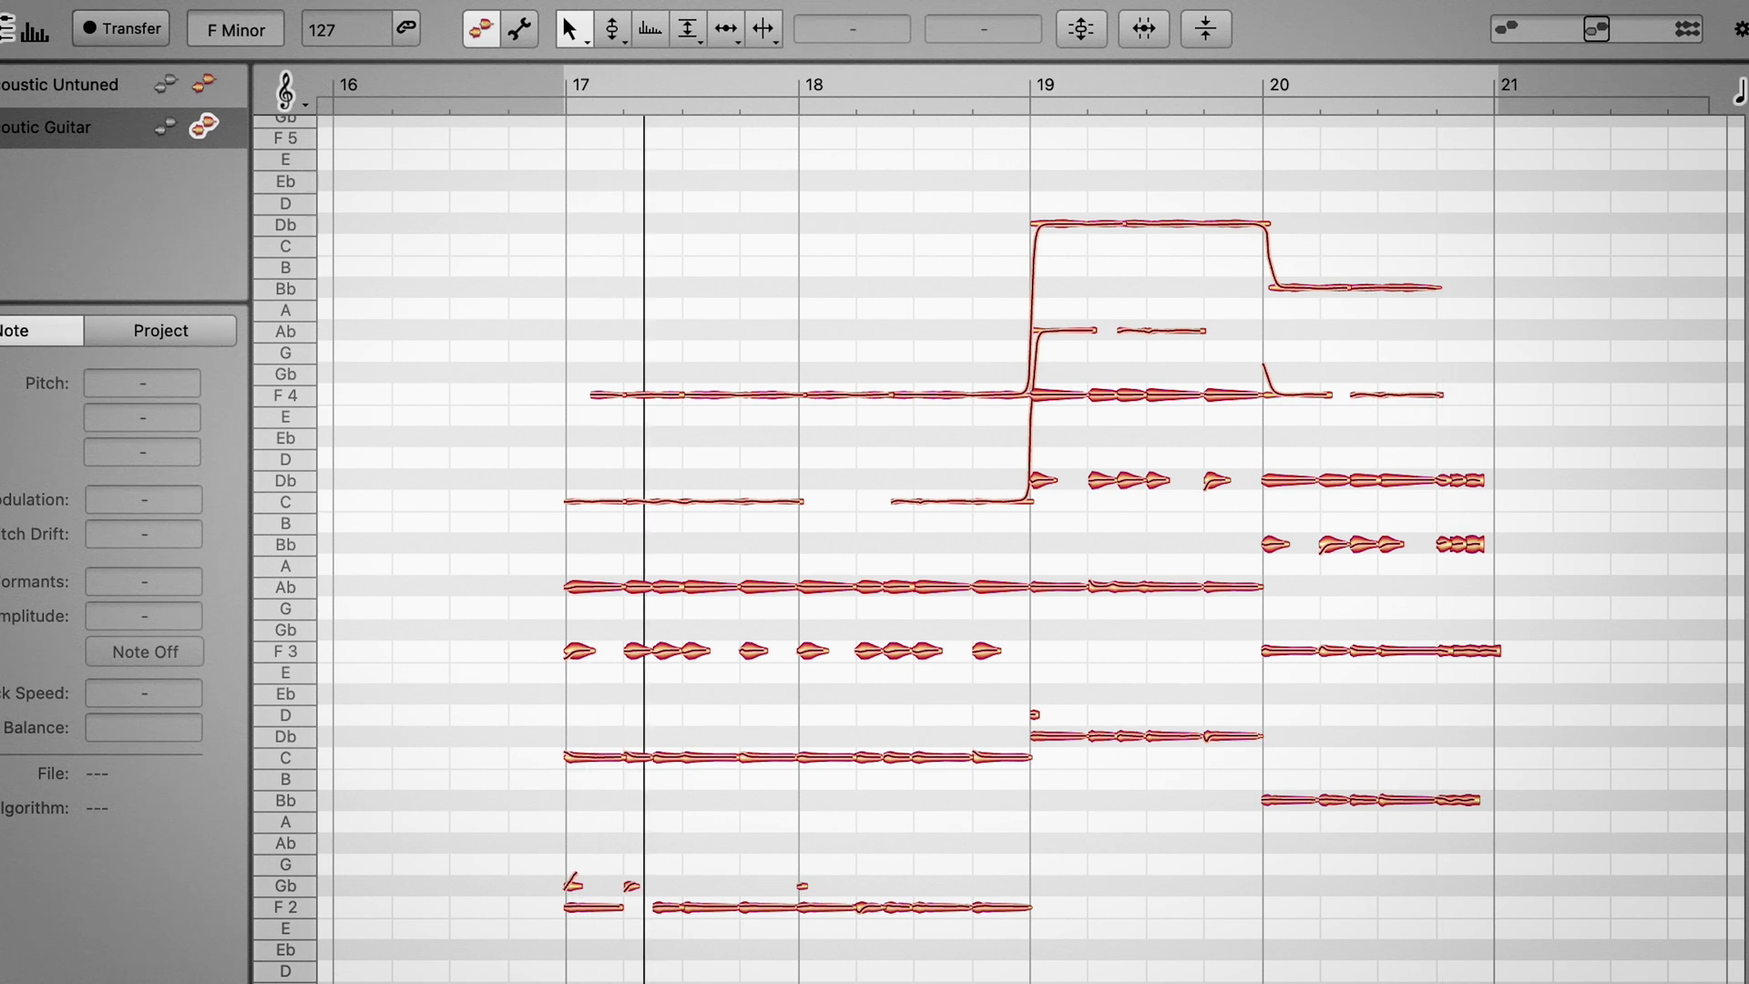
key("space")
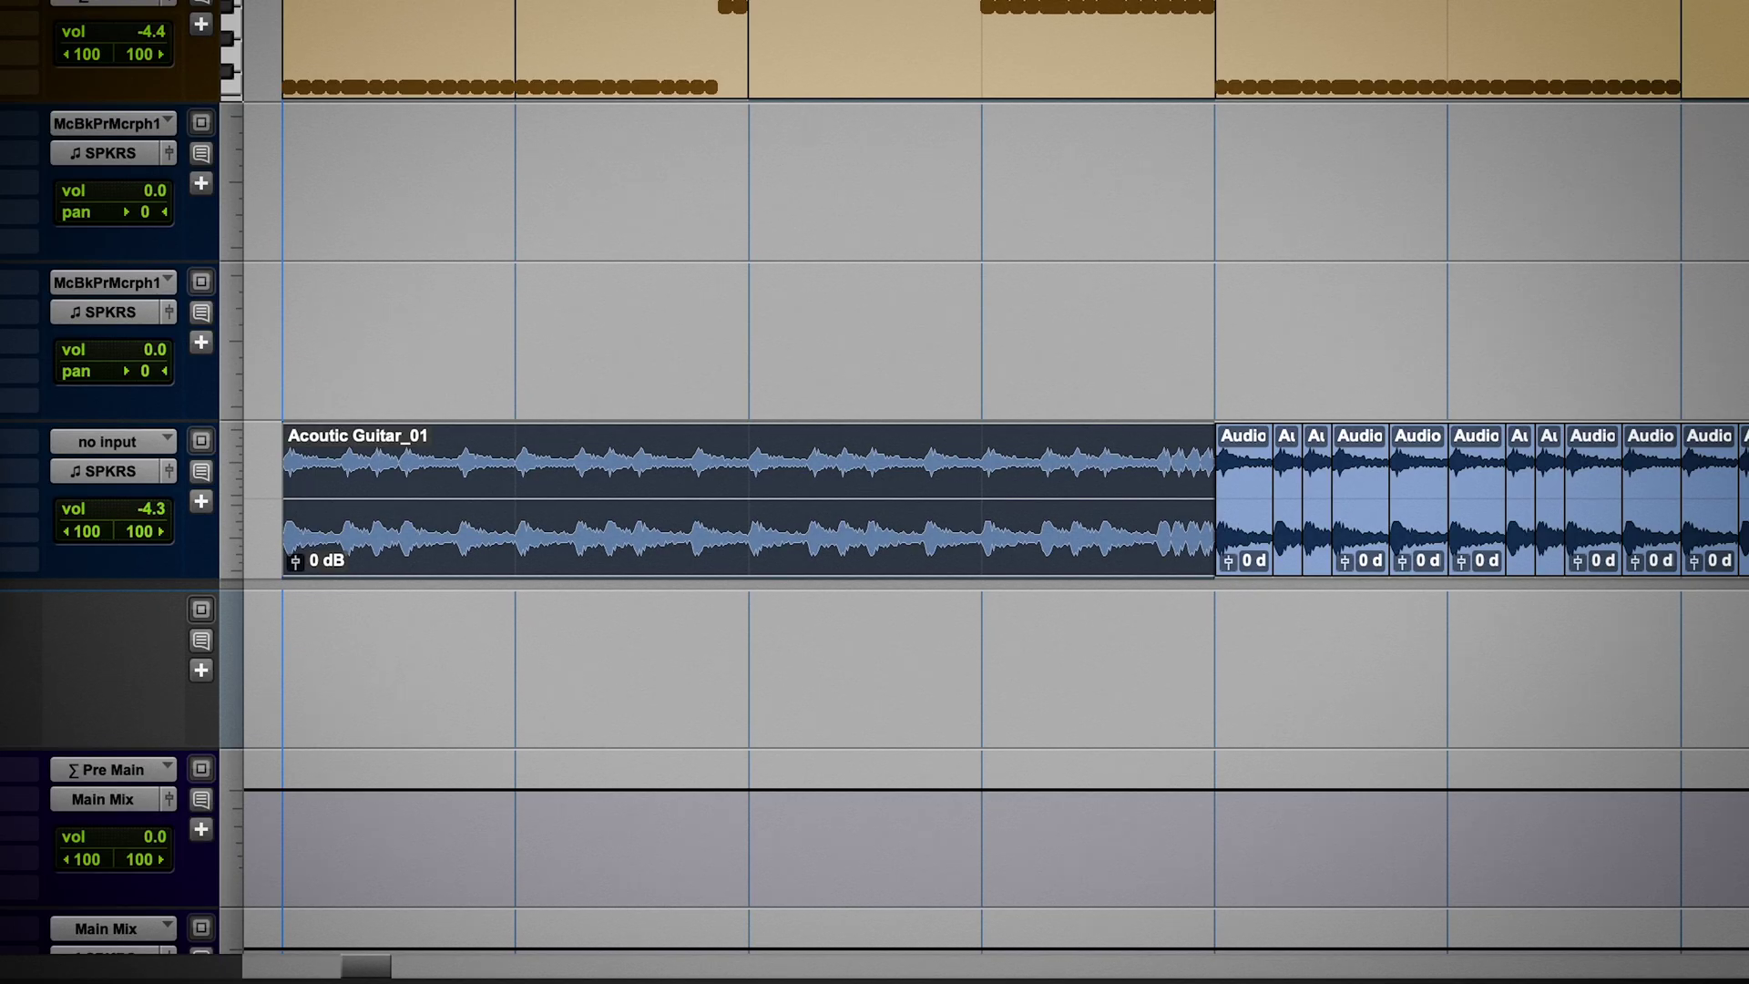
Step: Commit the Melodyne-processed guitar offline to a new track, leaving source tracks untouched
key("alt+shift+d")
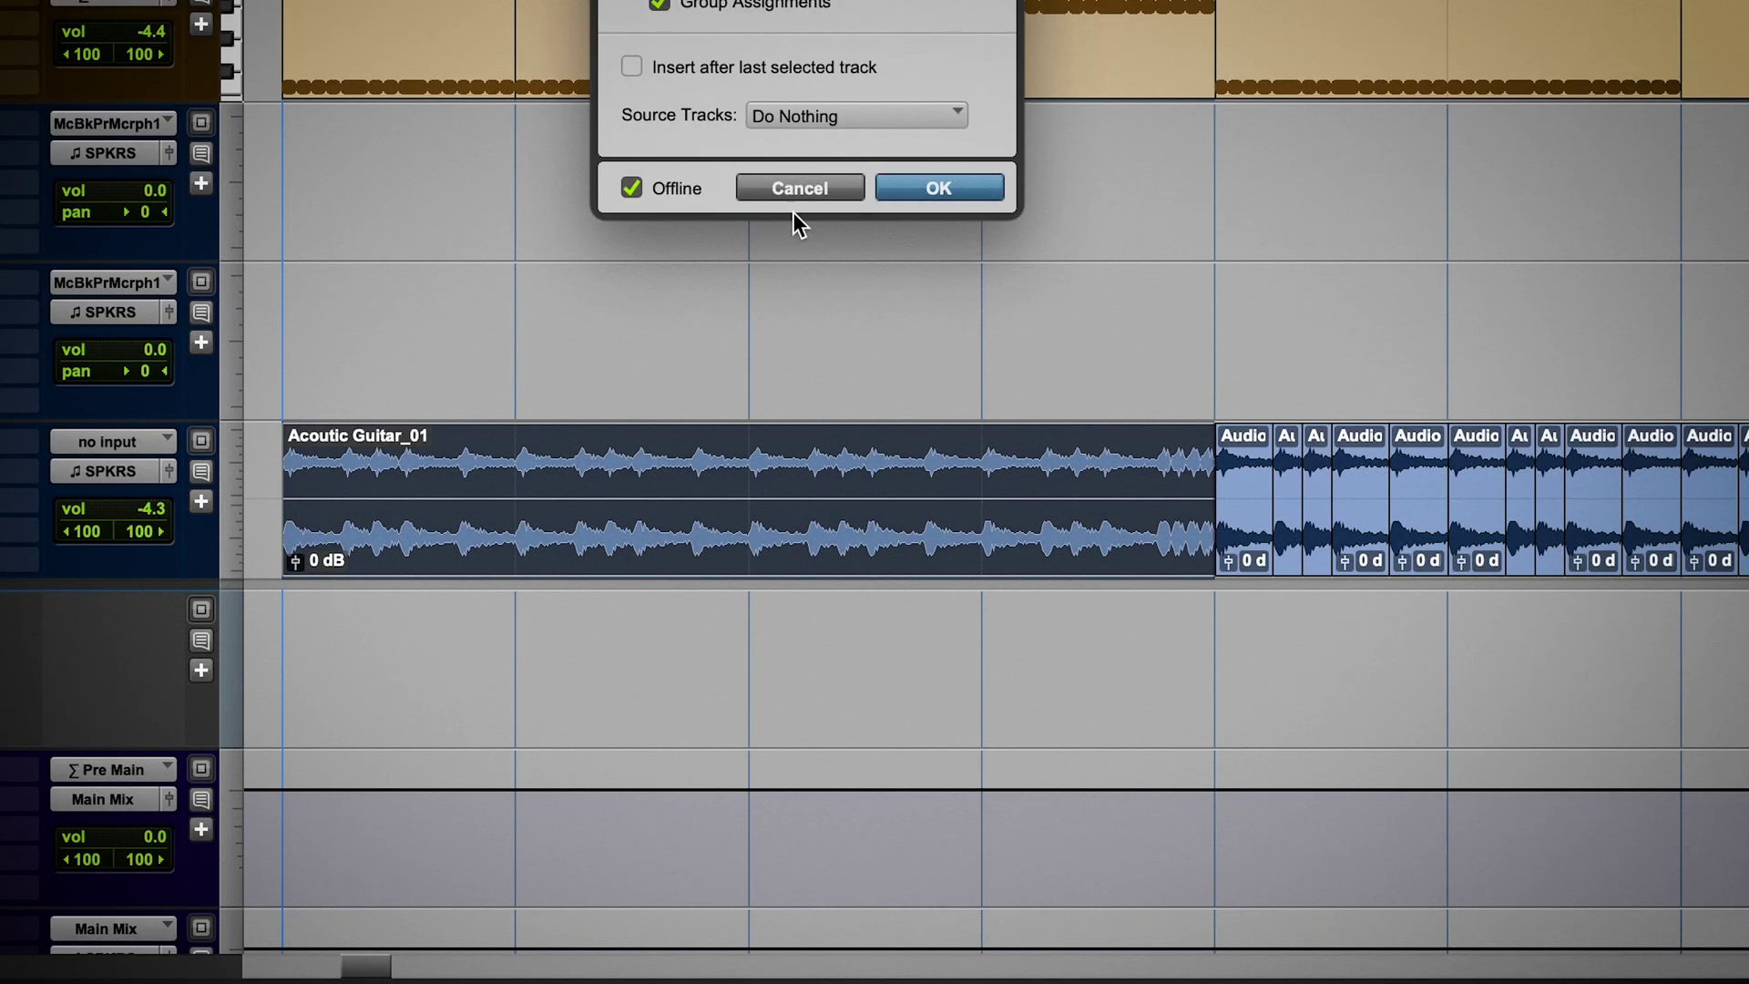
left_click(939, 189)
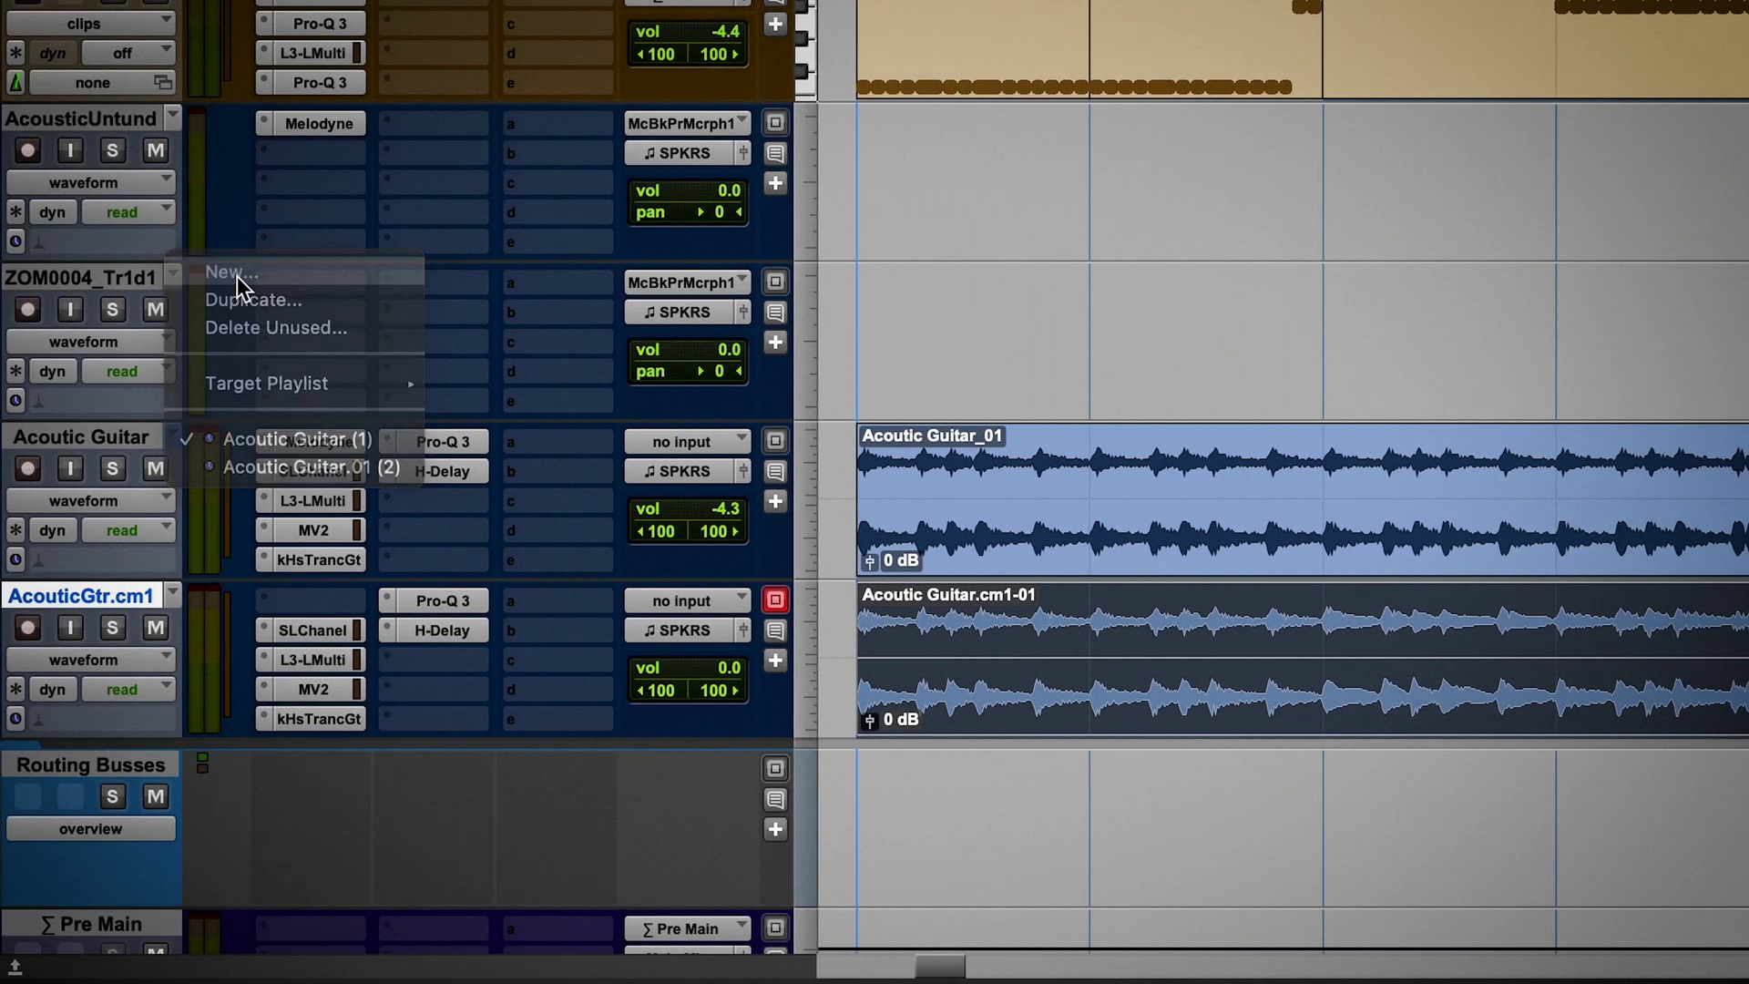
Step: Create a new playlist on the Acoustic Guitar track and move the committed Acoutic Guitar.cm1-01 clip into it
left_click(35, 272)
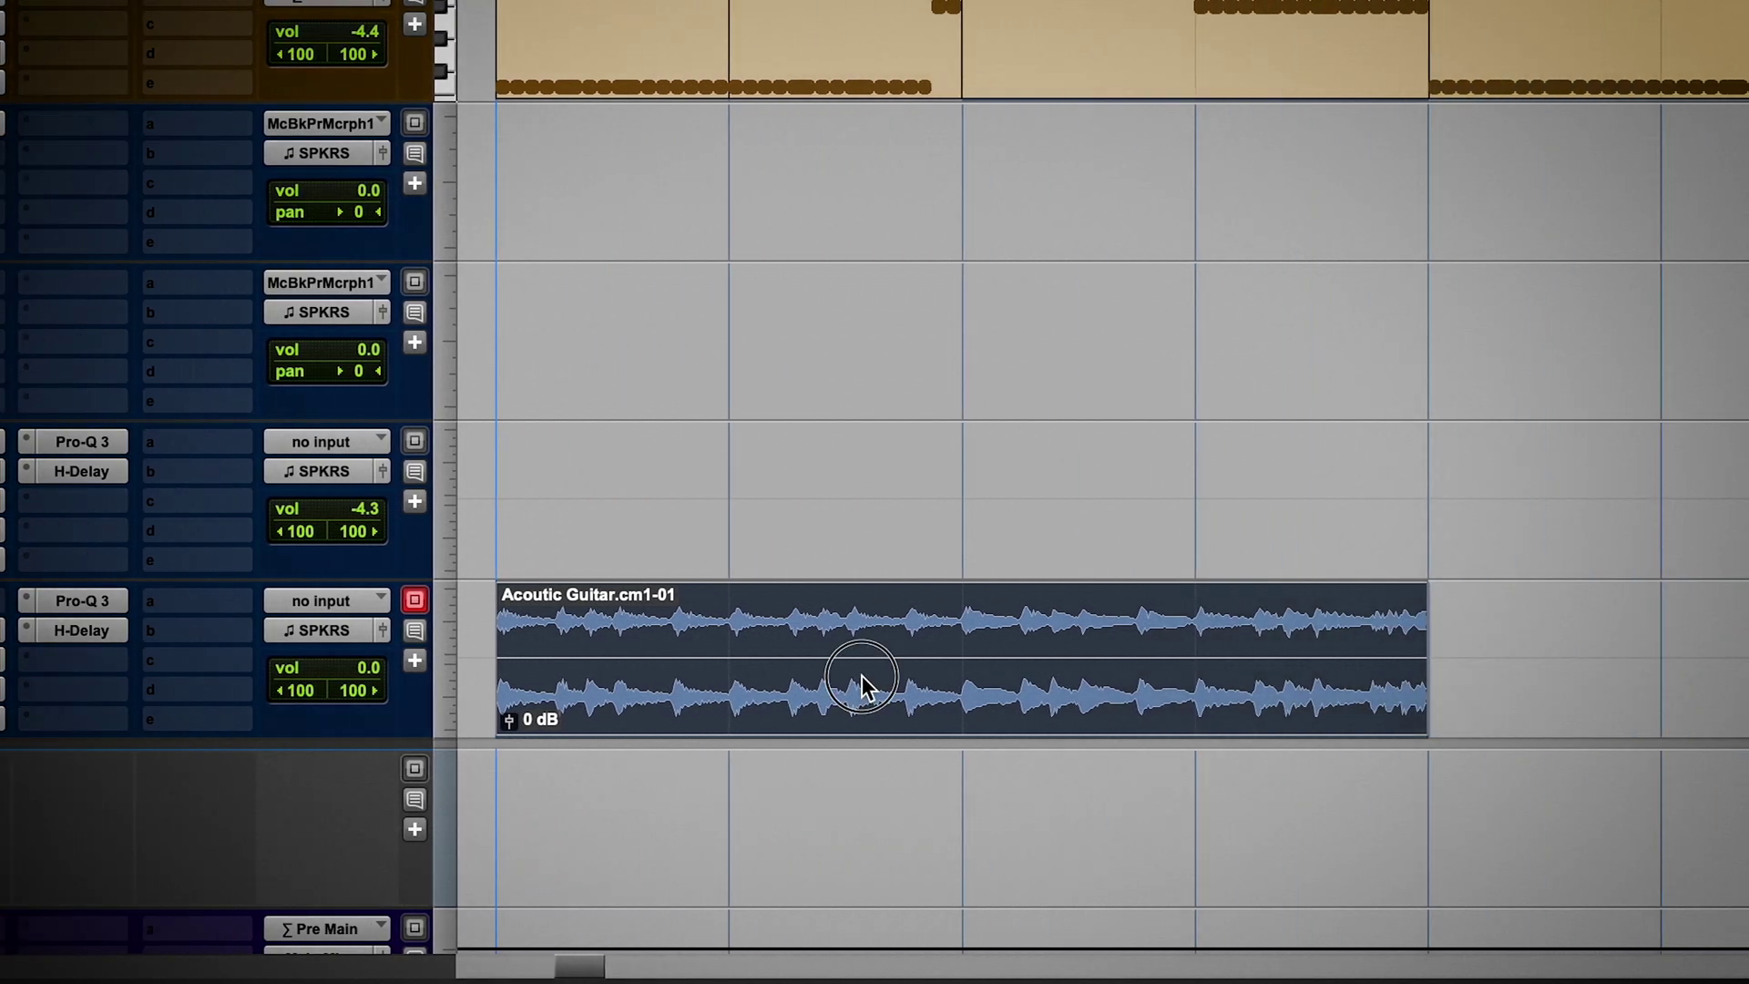
left_click_drag(1213, 683, 1211, 531)
left_click_drag(638, 533, 640, 534)
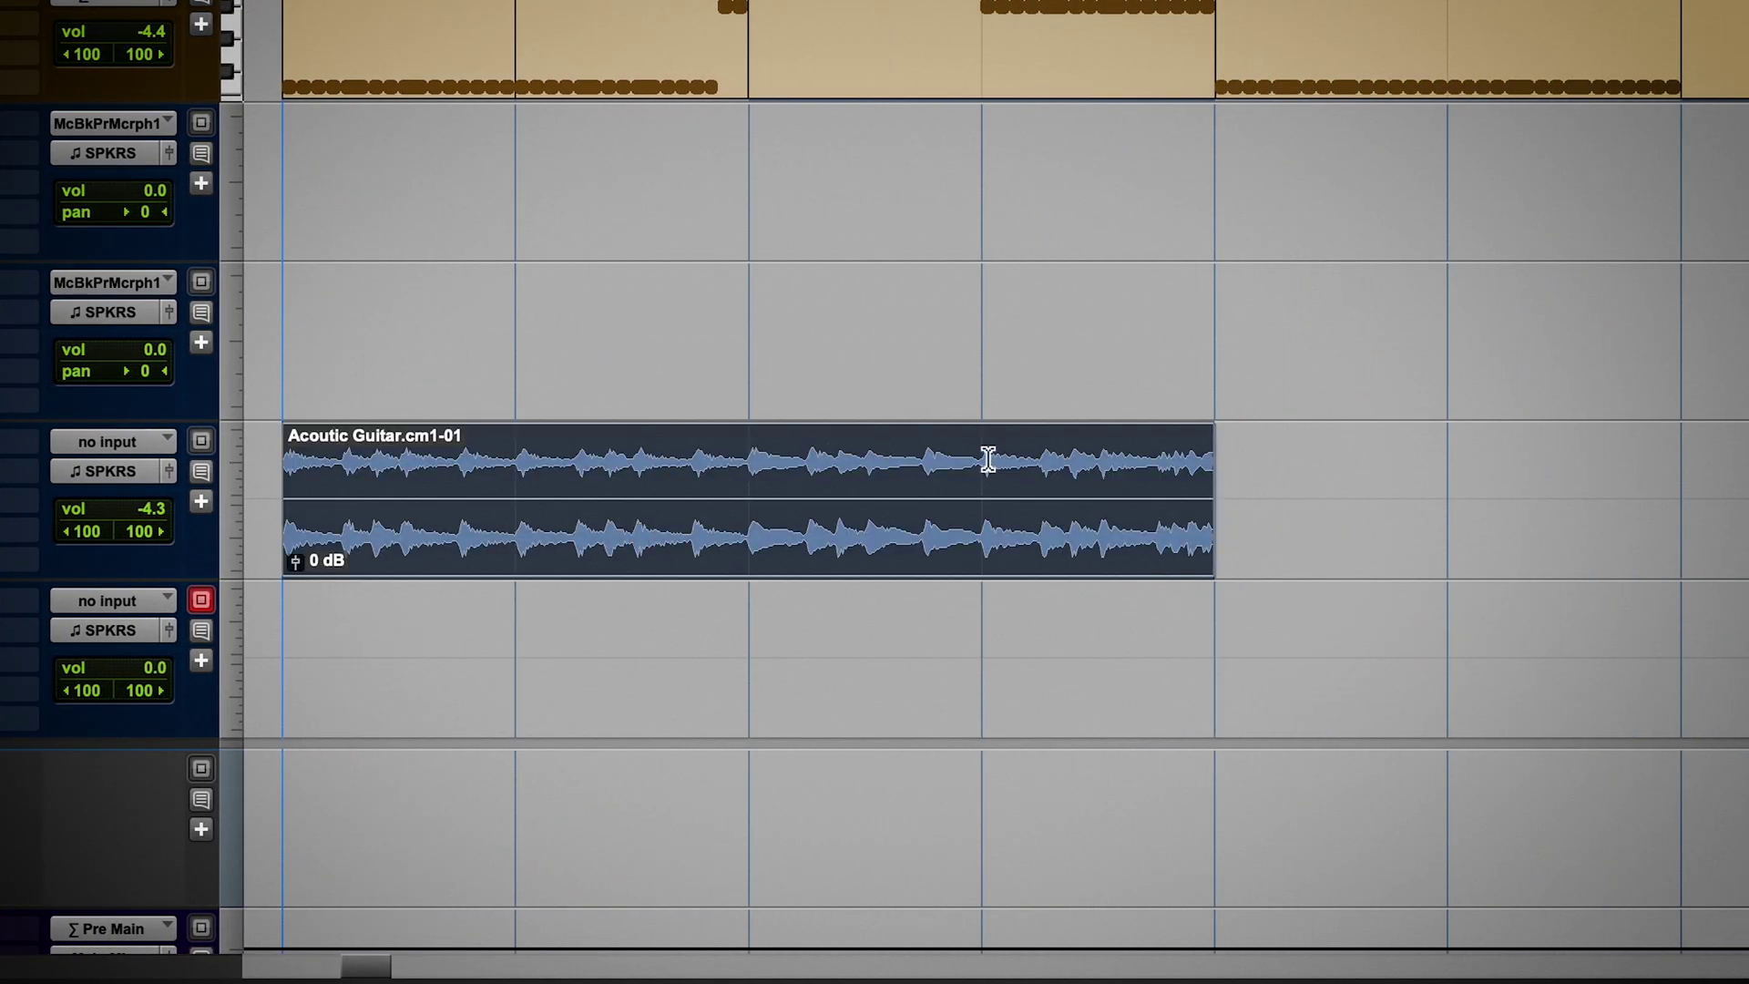
double_click(1116, 459)
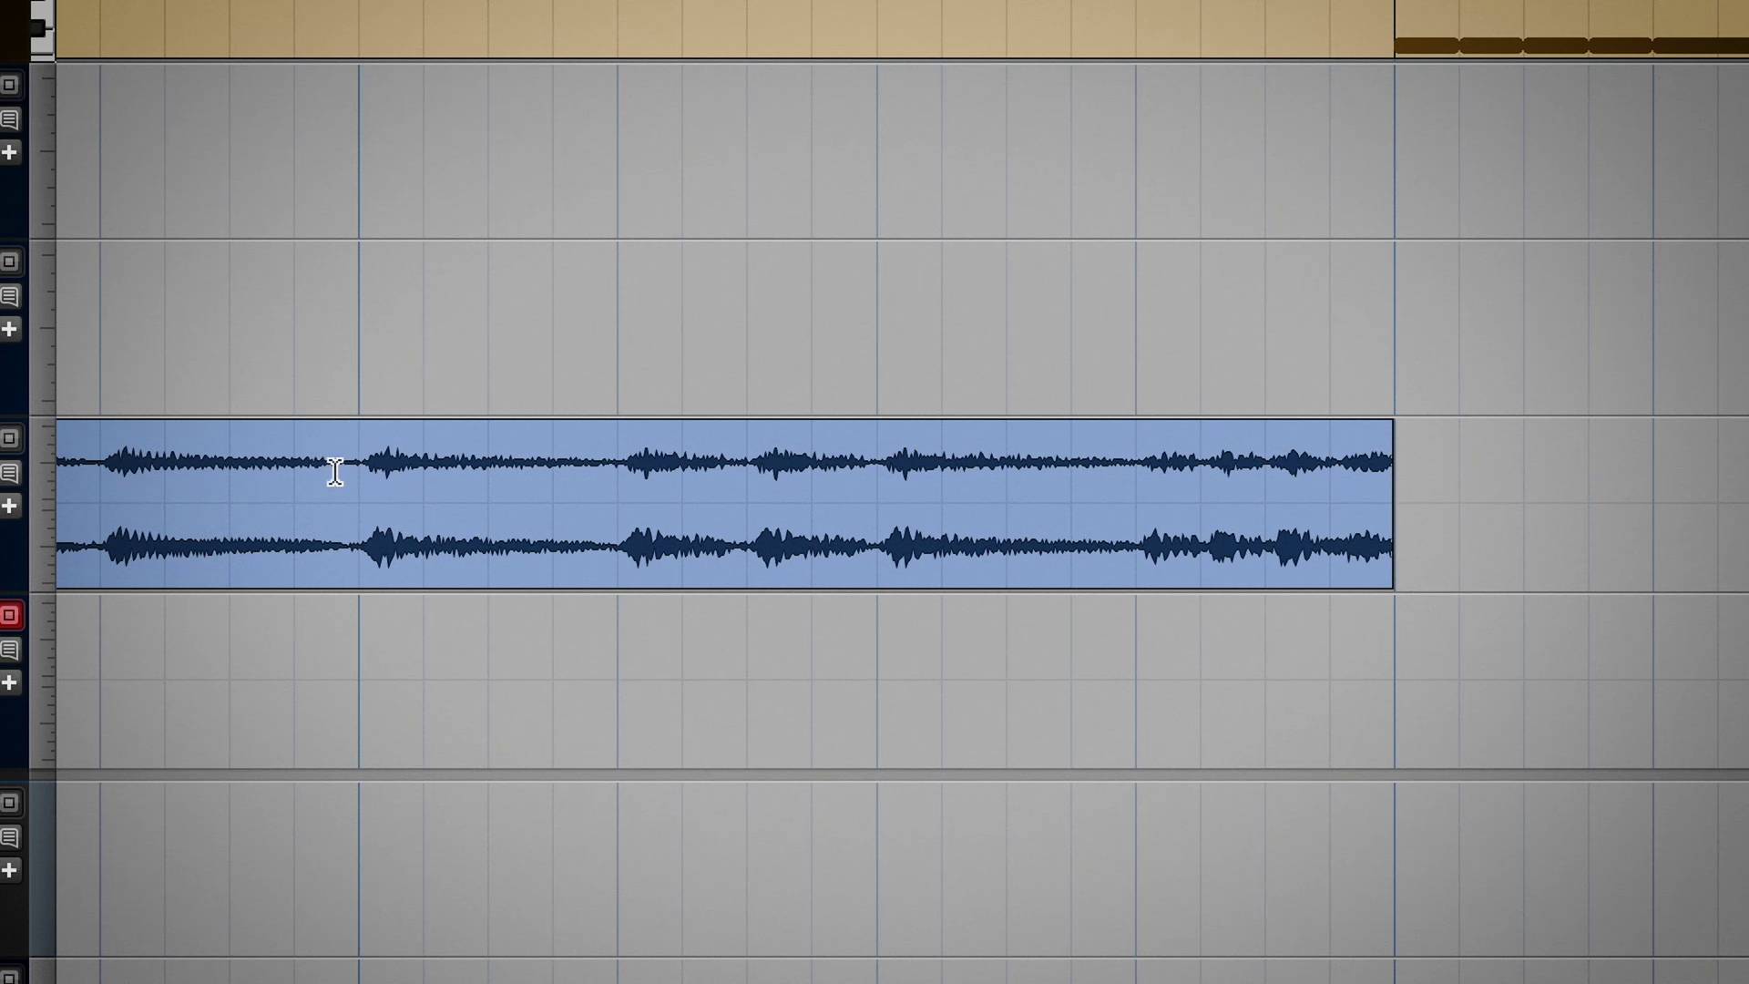
Step: Copy a short slice of the guitar audio and paste it near the clip's end
left_click_drag(336, 461, 419, 466)
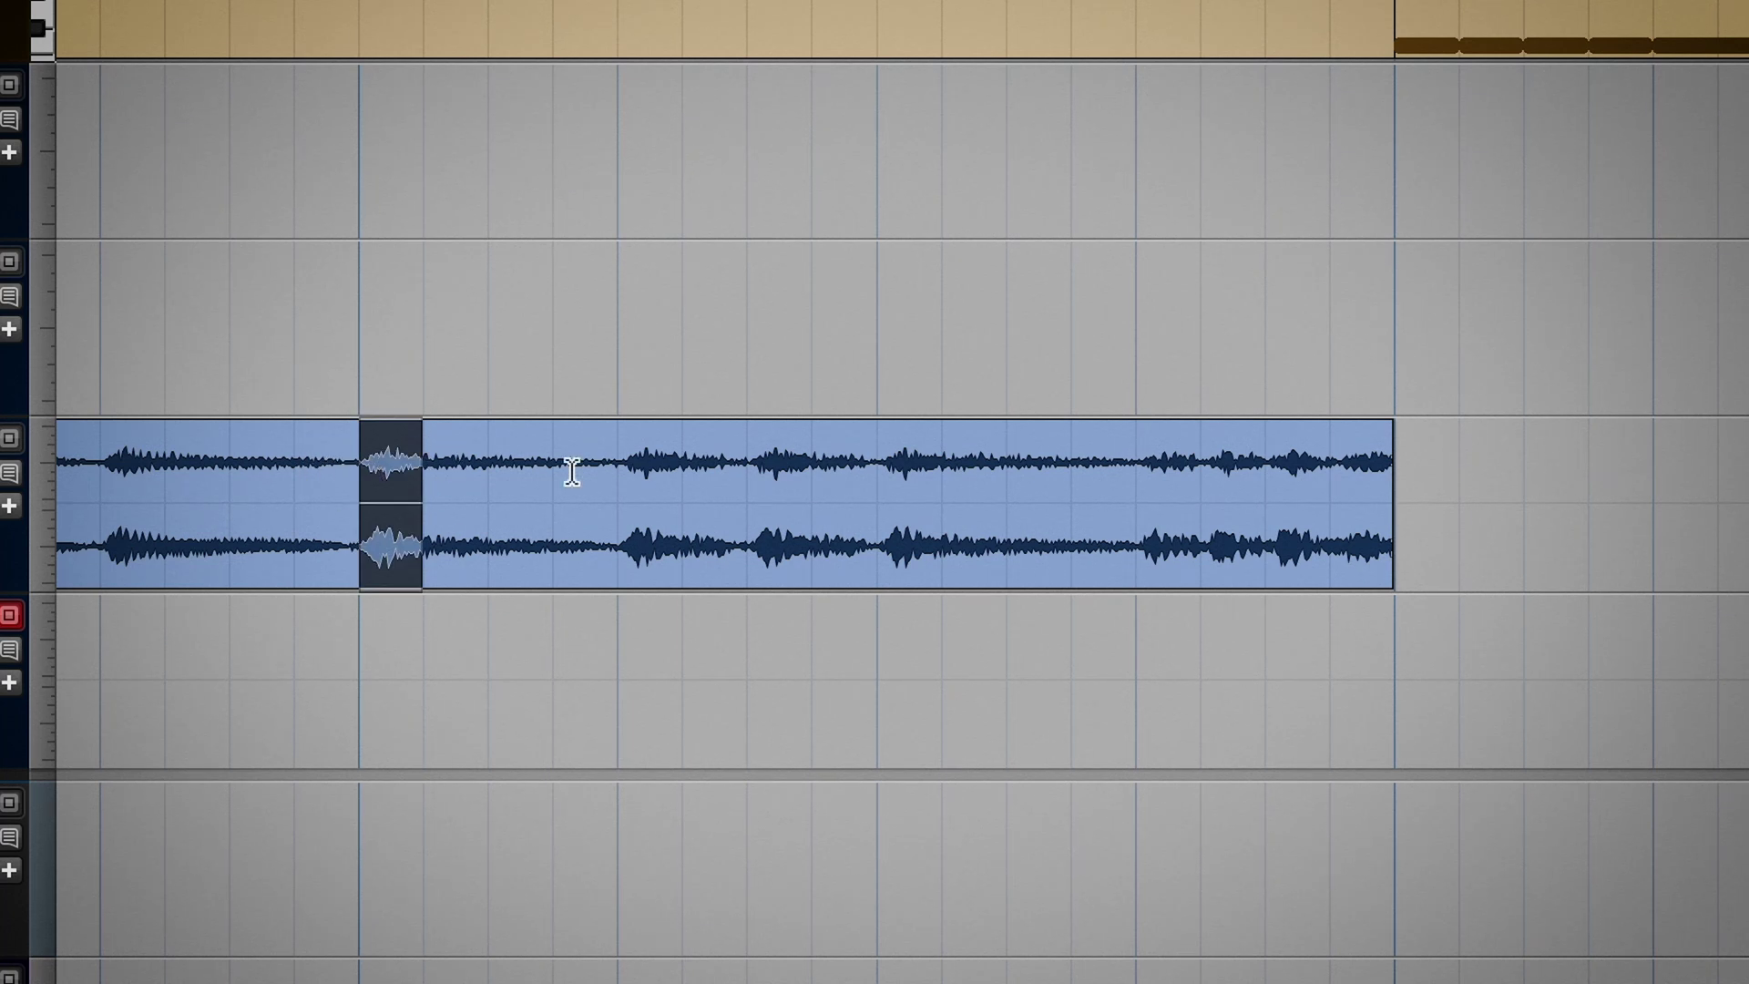
left_click(1135, 468)
key("ctrl+v")
key("ctrl+v")
key("ctrl+v")
key("ctrl+v")
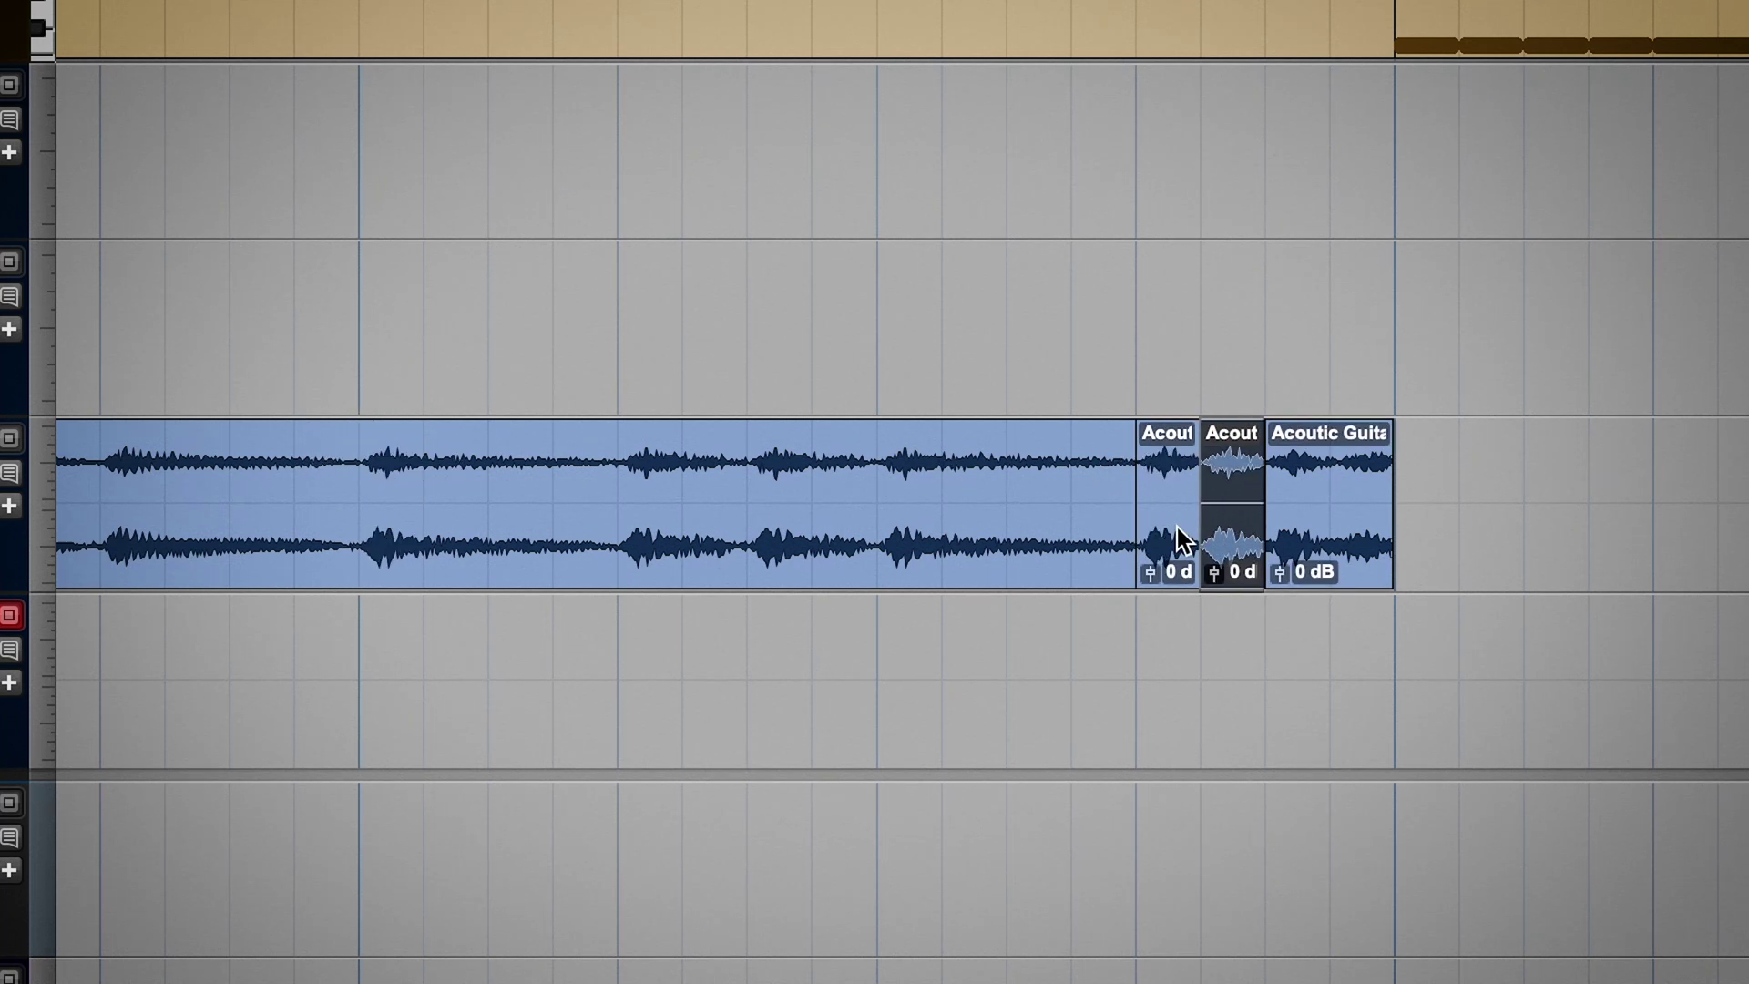
Step: Play back the re-chopped guitar clip, then select its chopped tail
key("shift+f")
key("space")
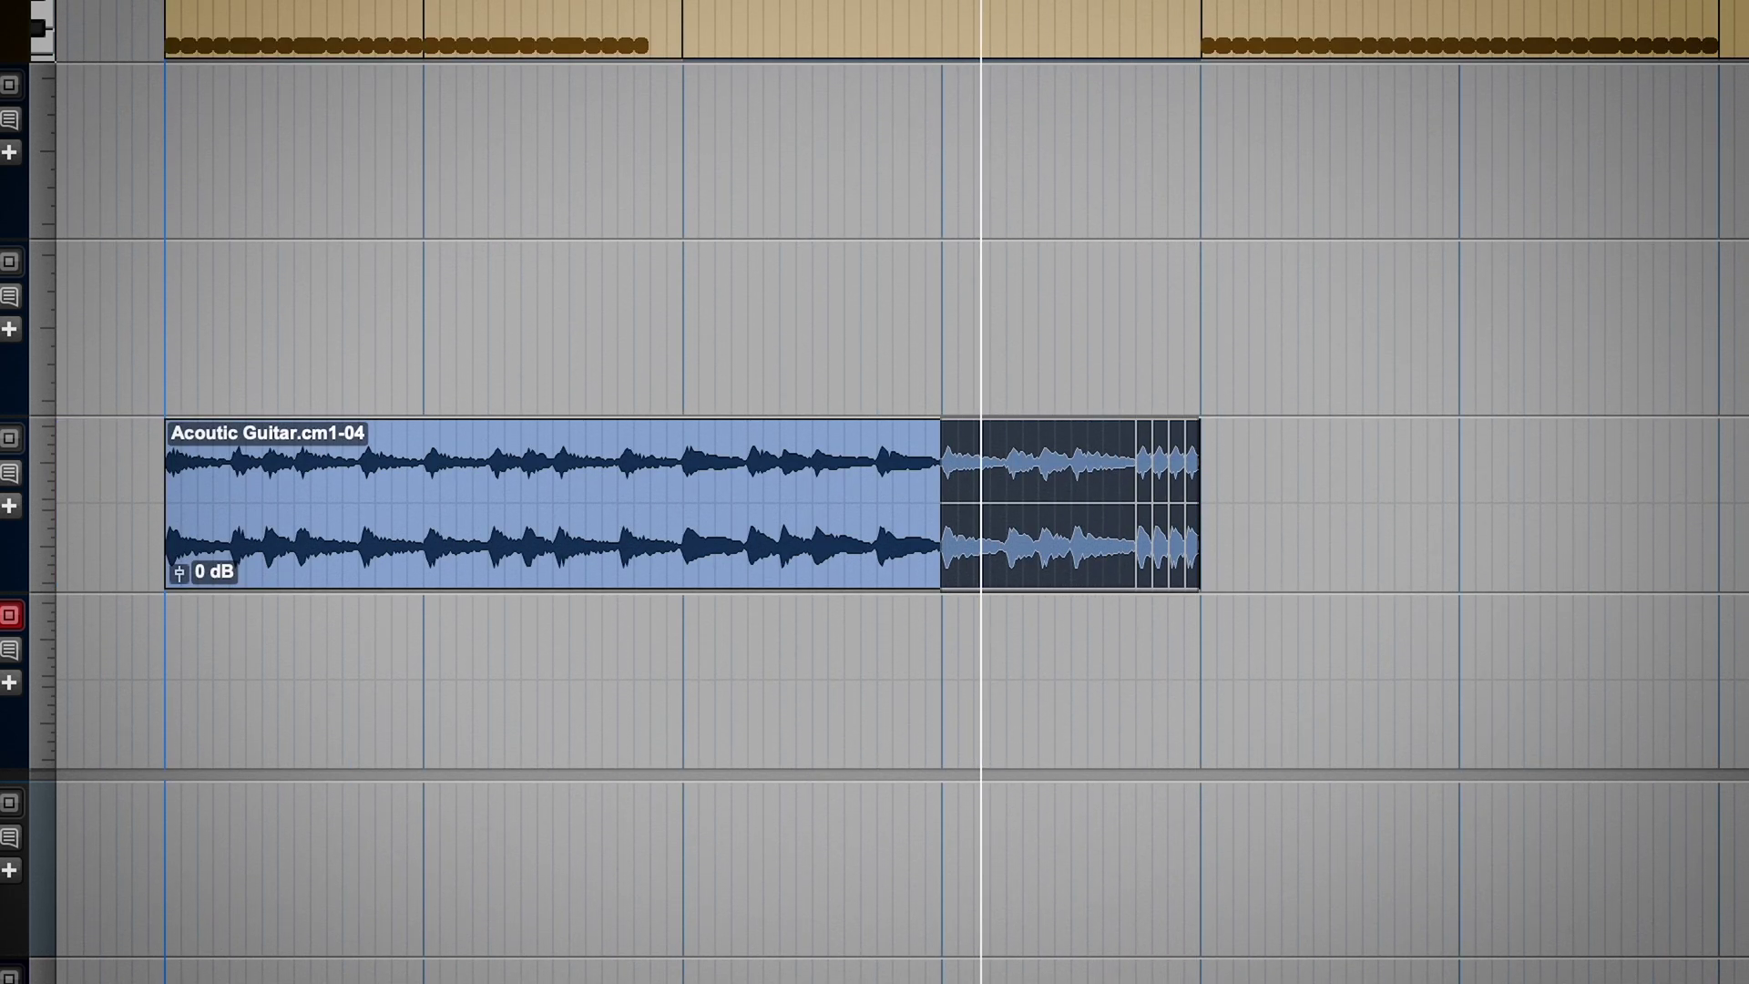
left_click(1201, 466)
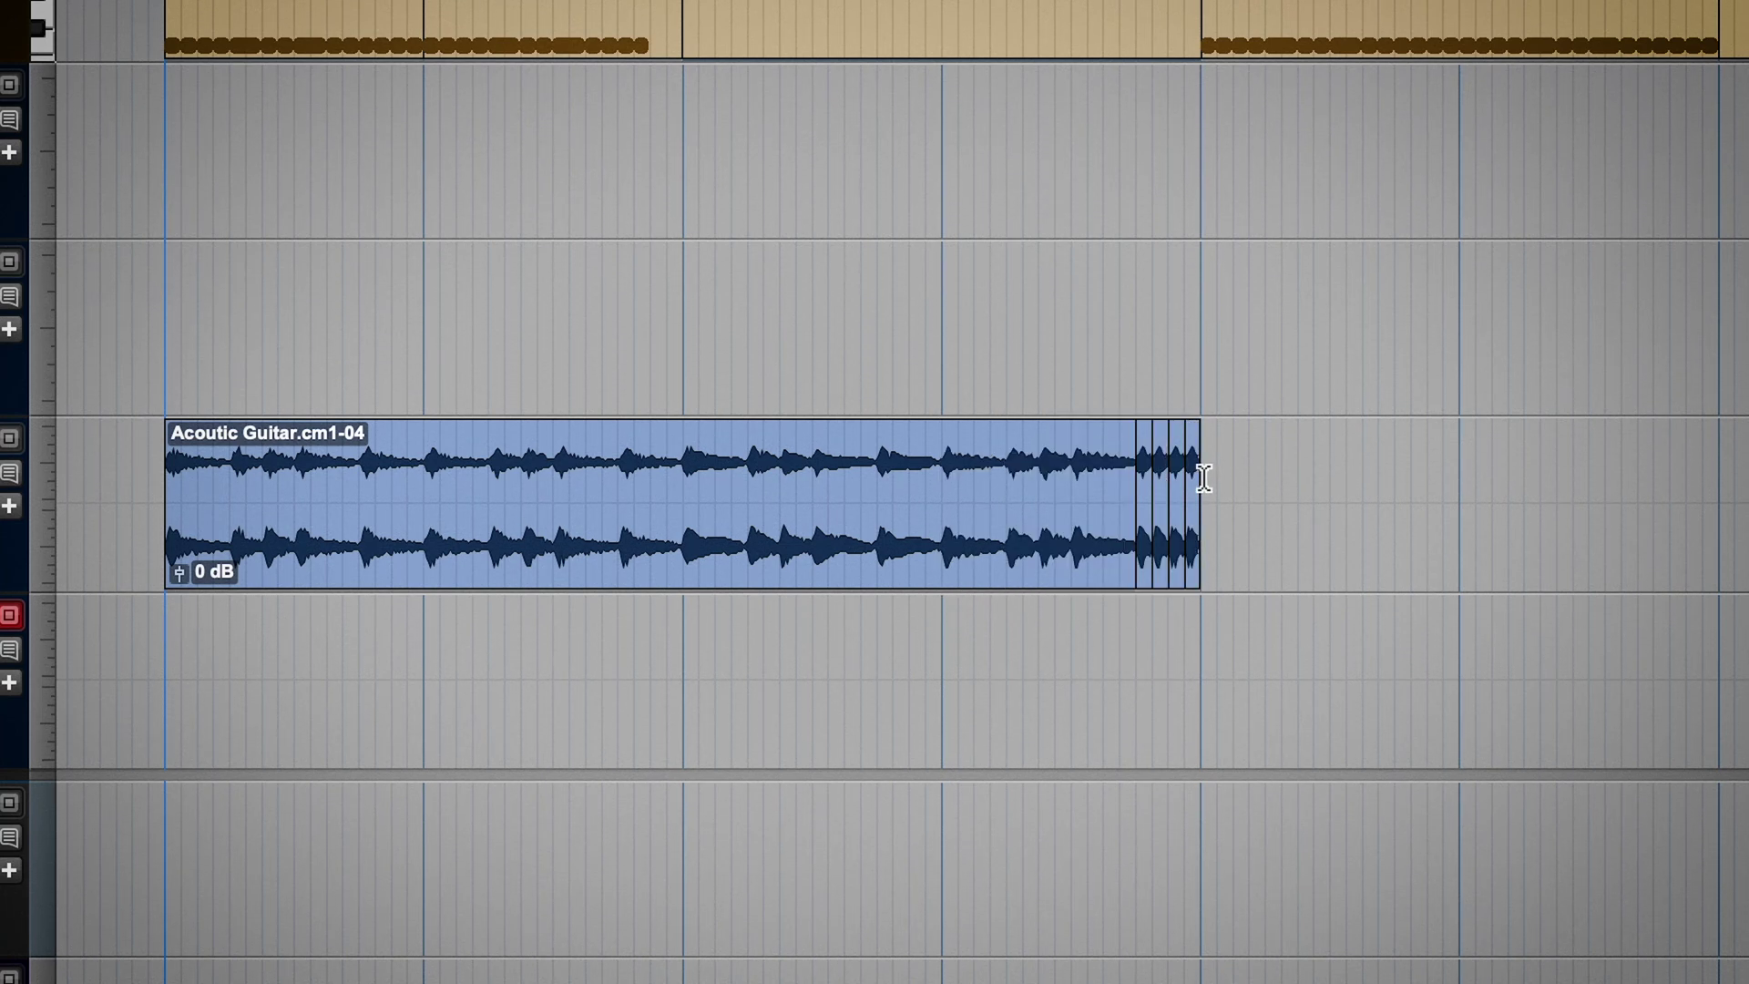
left_click_drag(1185, 472, 1134, 463)
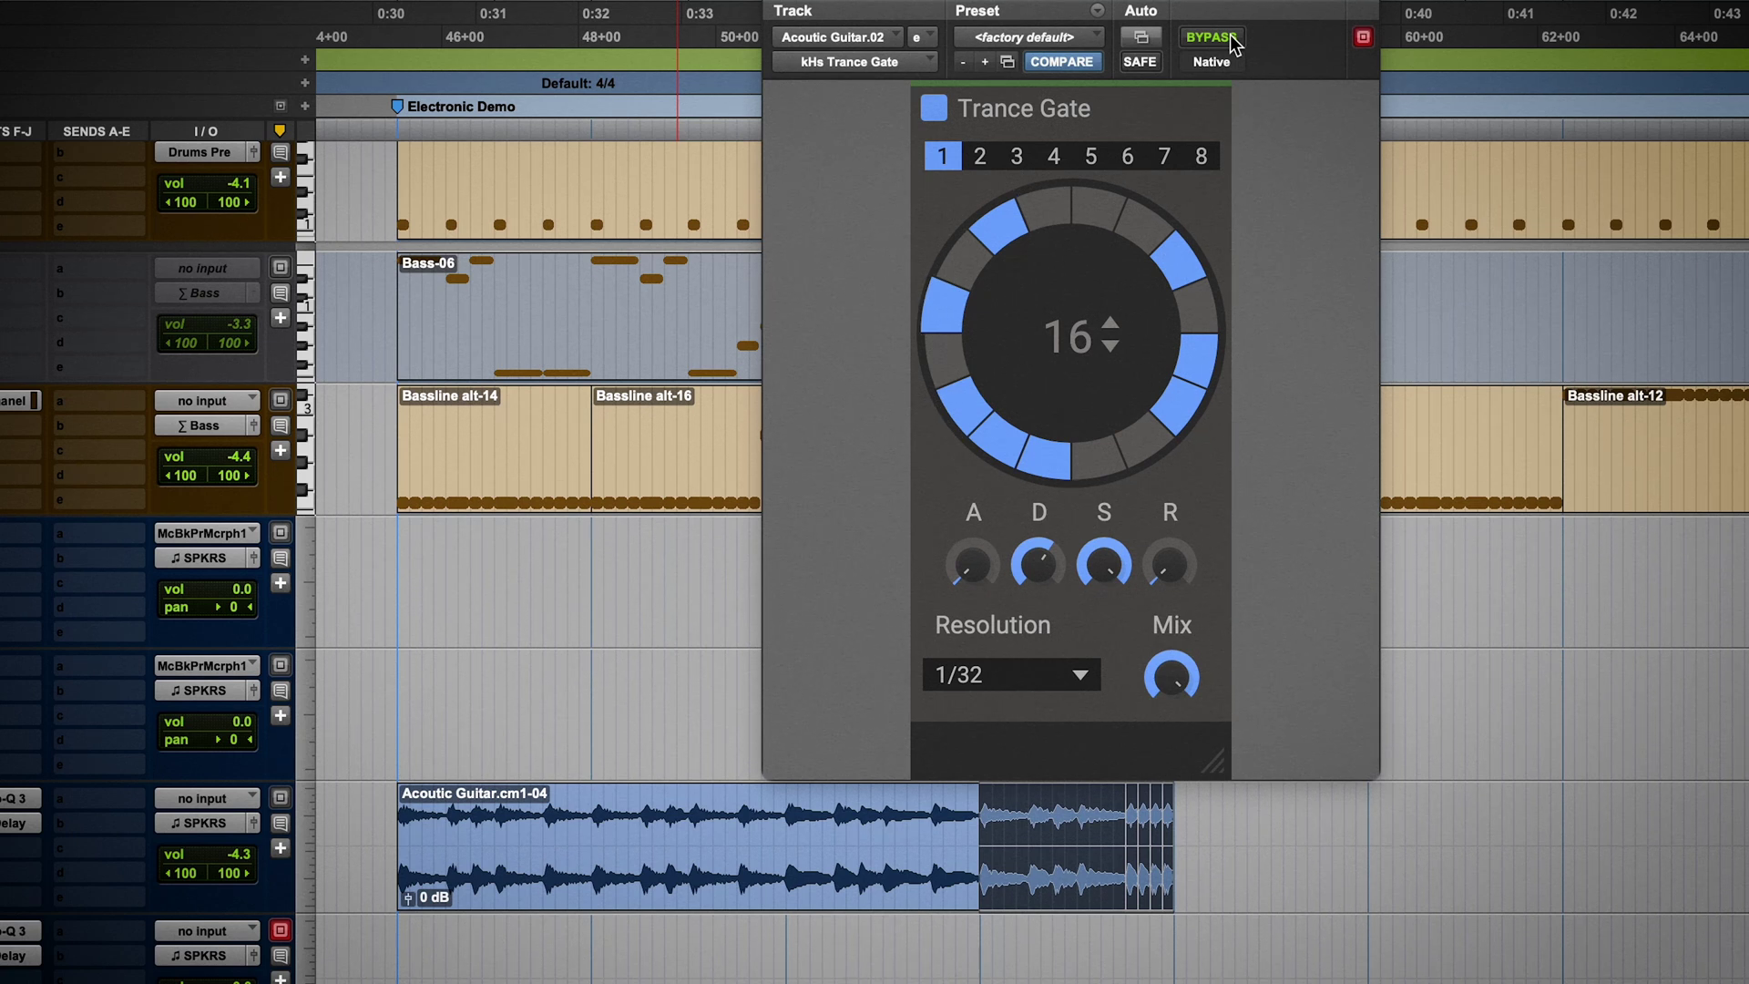
Step: Compare the guitar with and without kHs Trance Gate by toggling bypass during playback
left_click(1232, 38)
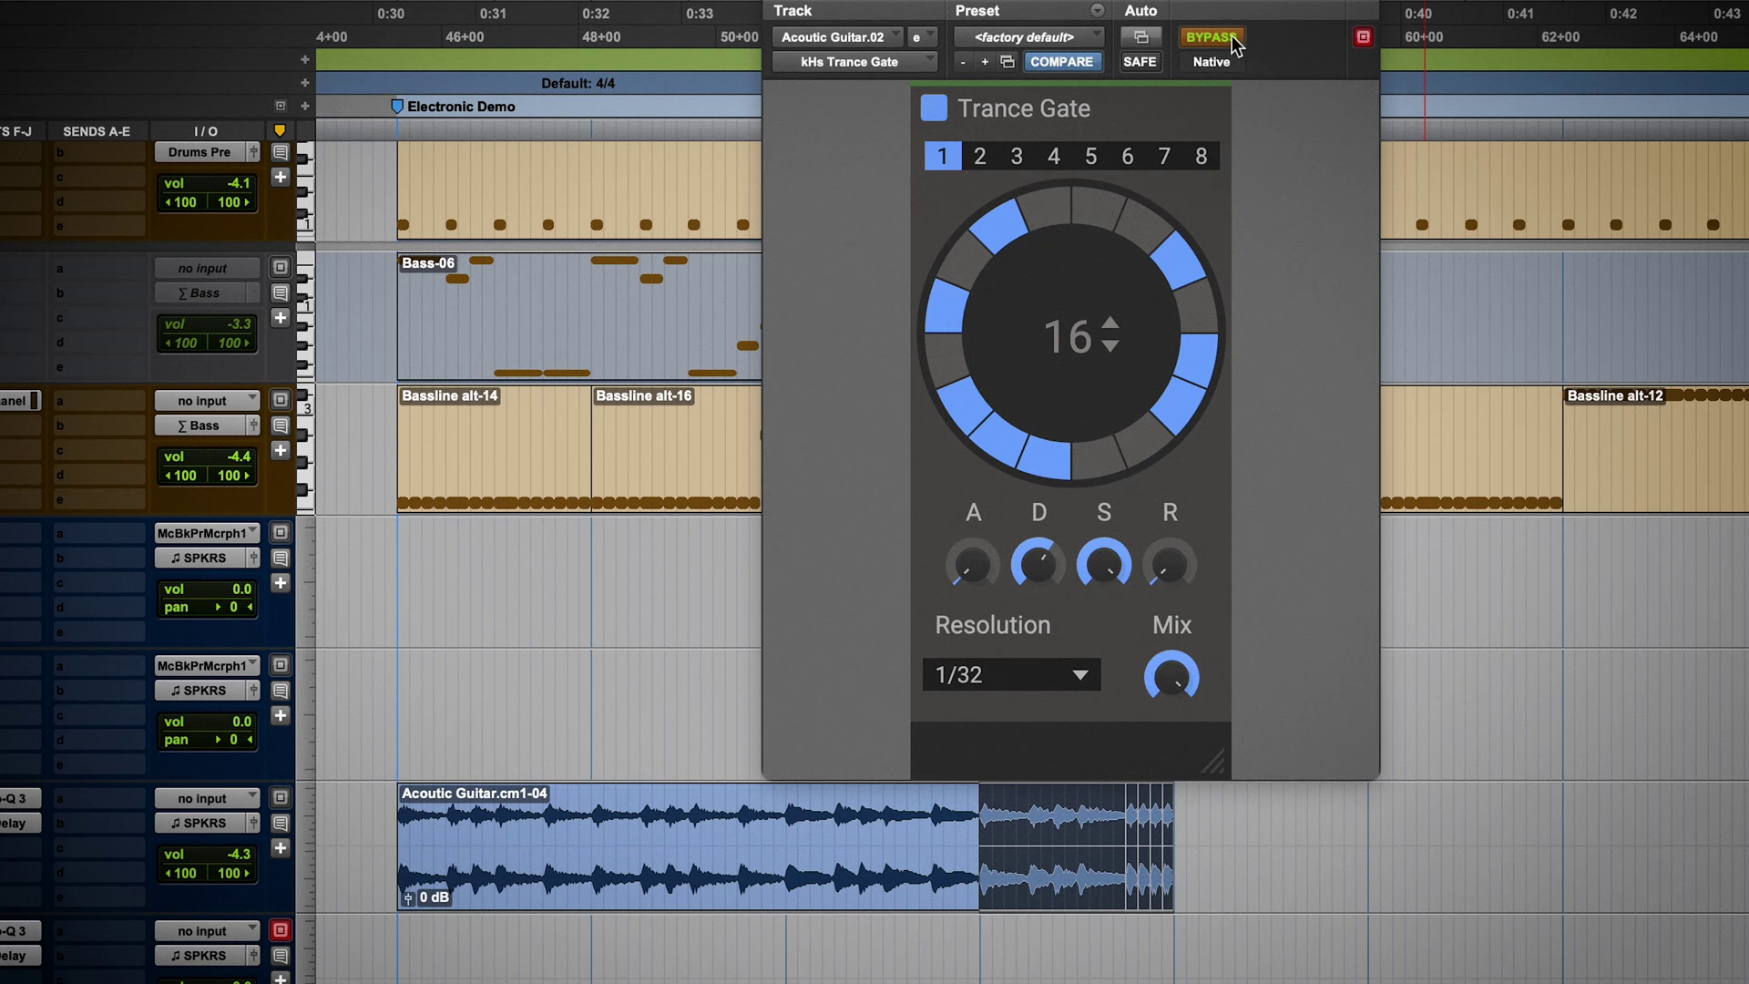
key("space")
left_click(1230, 40)
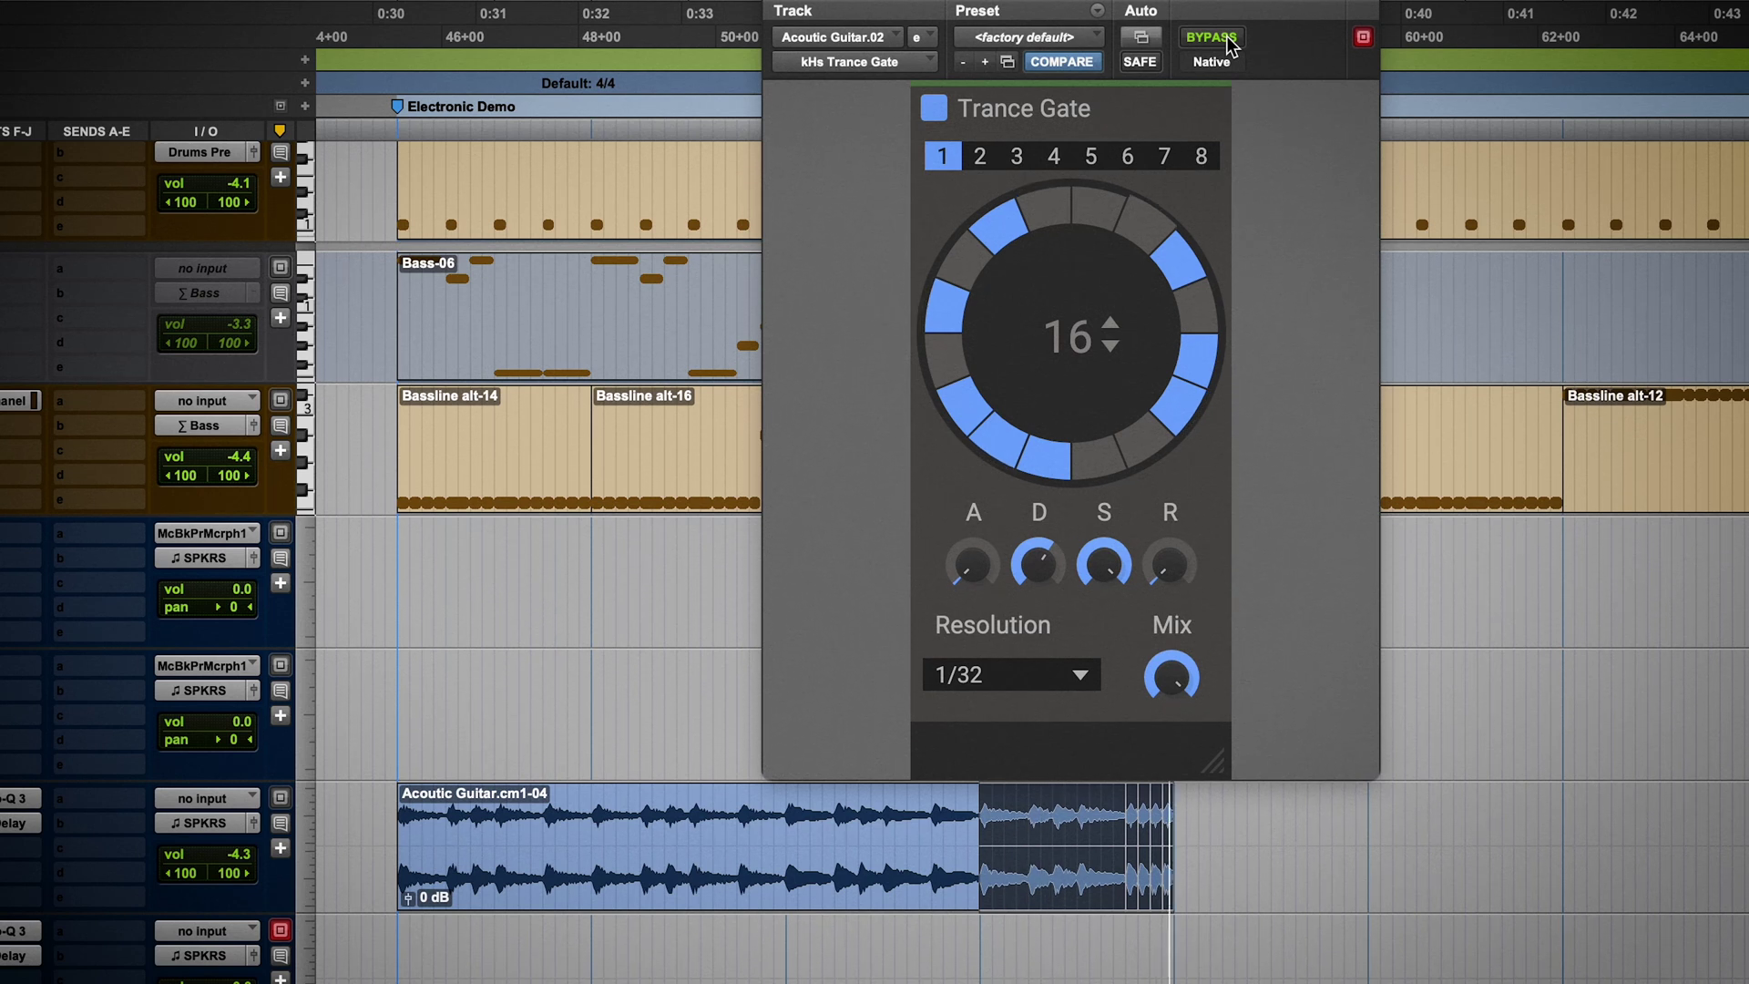
left_click(393, 815)
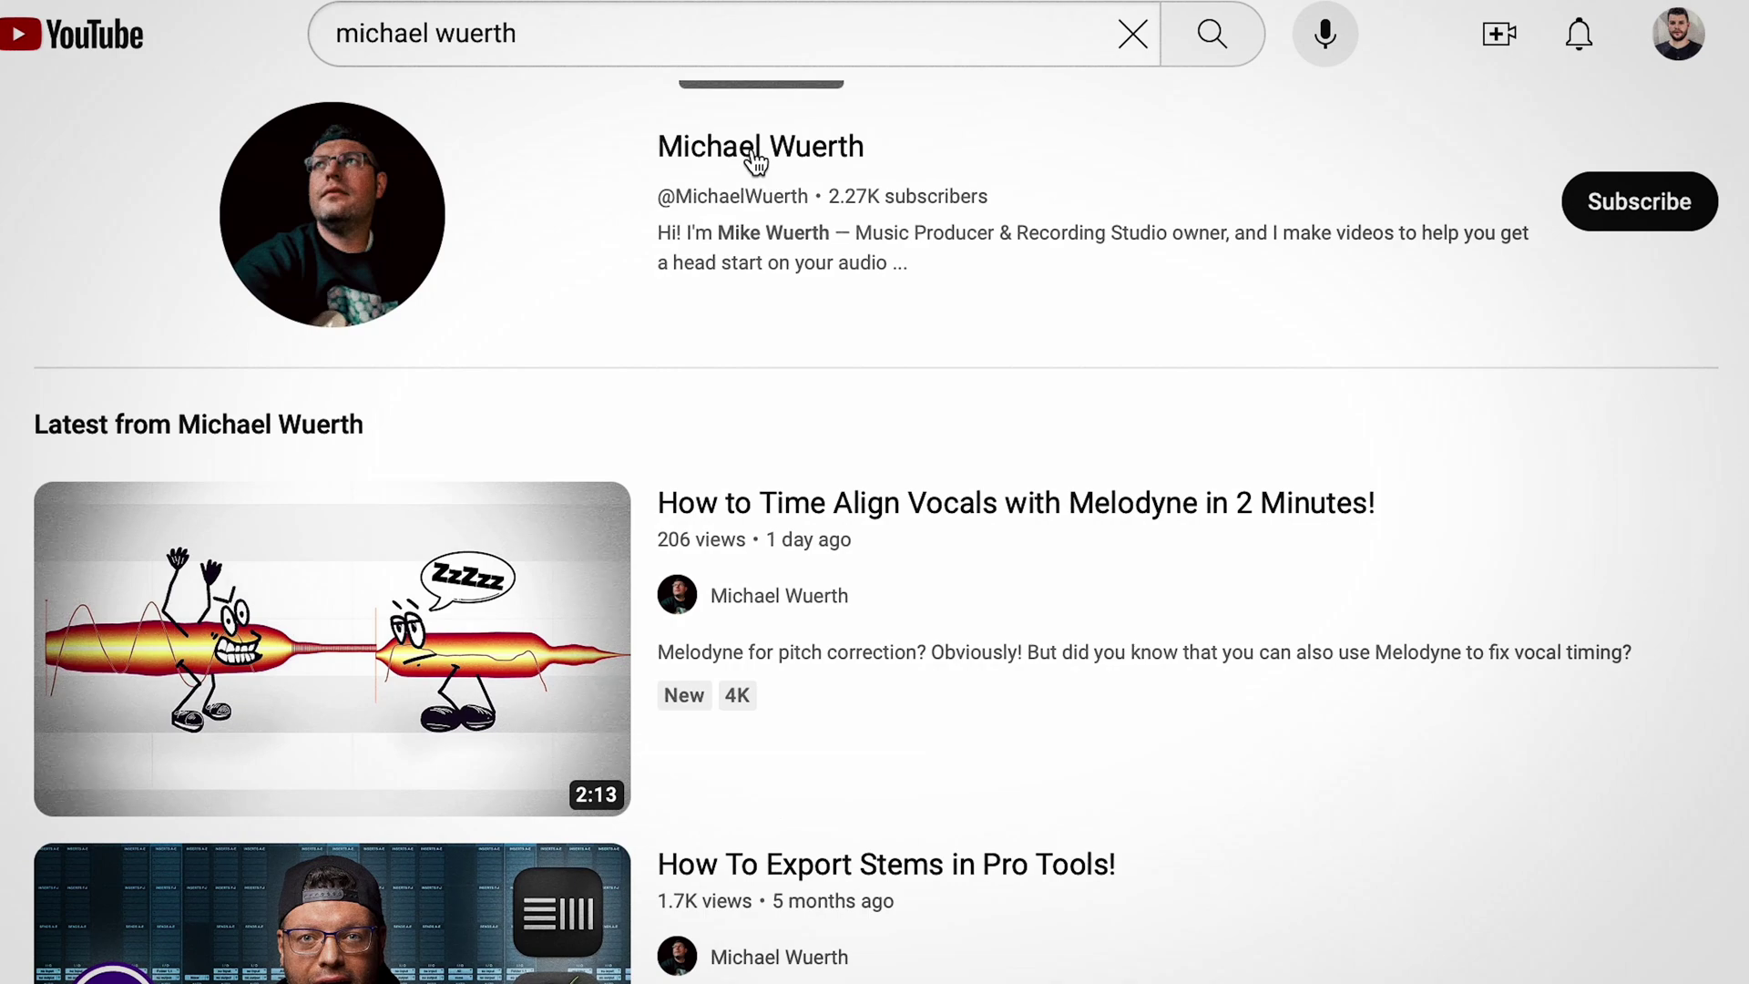
Step: Open the music producer's channel page from the YouTube search results
left_click(752, 152)
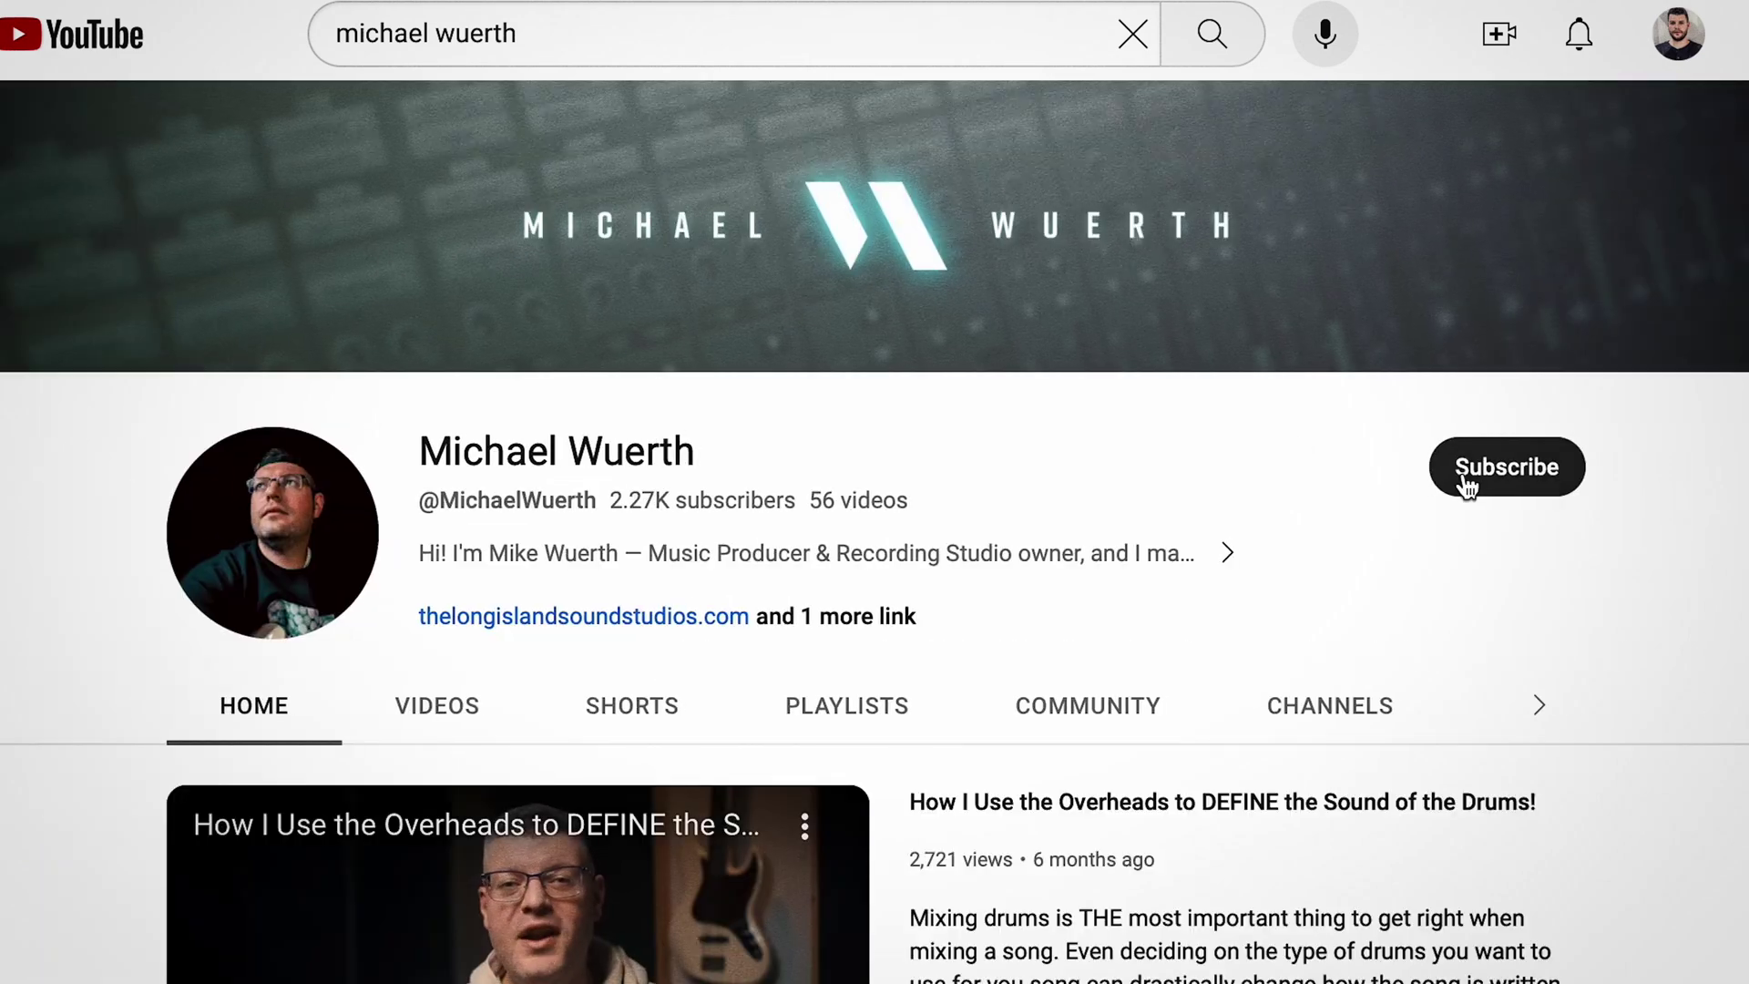